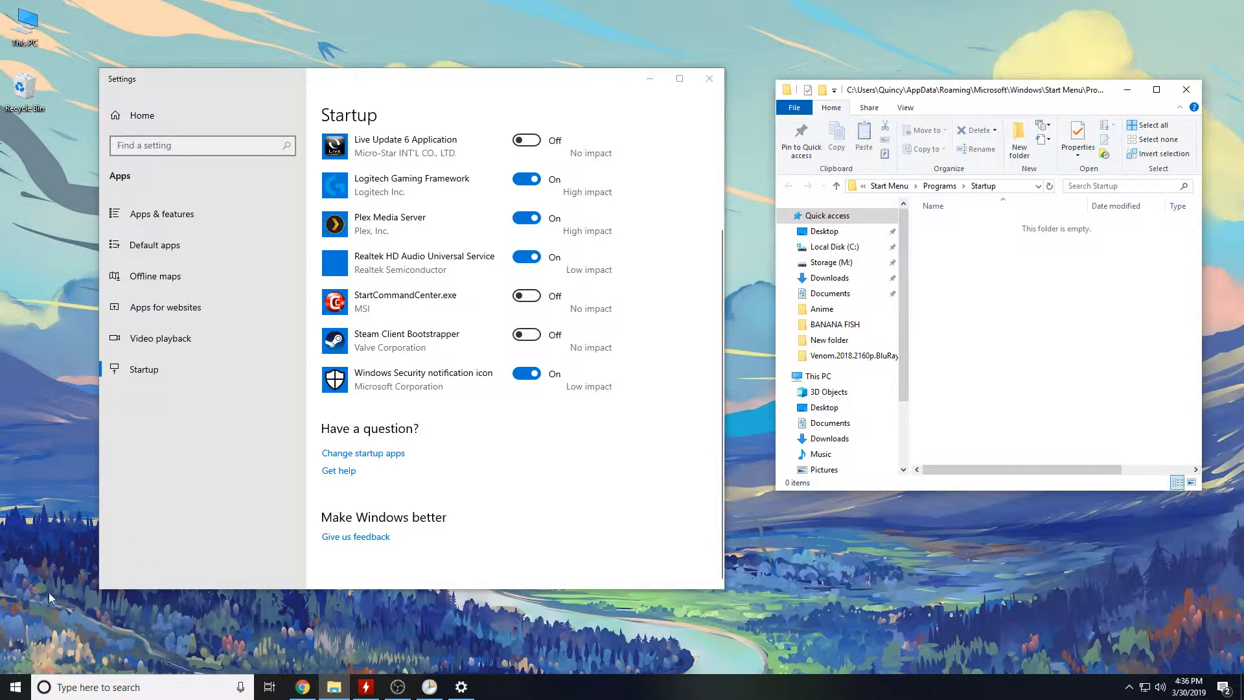
# Search Windows for the Startup Apps system settings and open them
pyautogui.click(67, 689)
pyautogui.write('st')
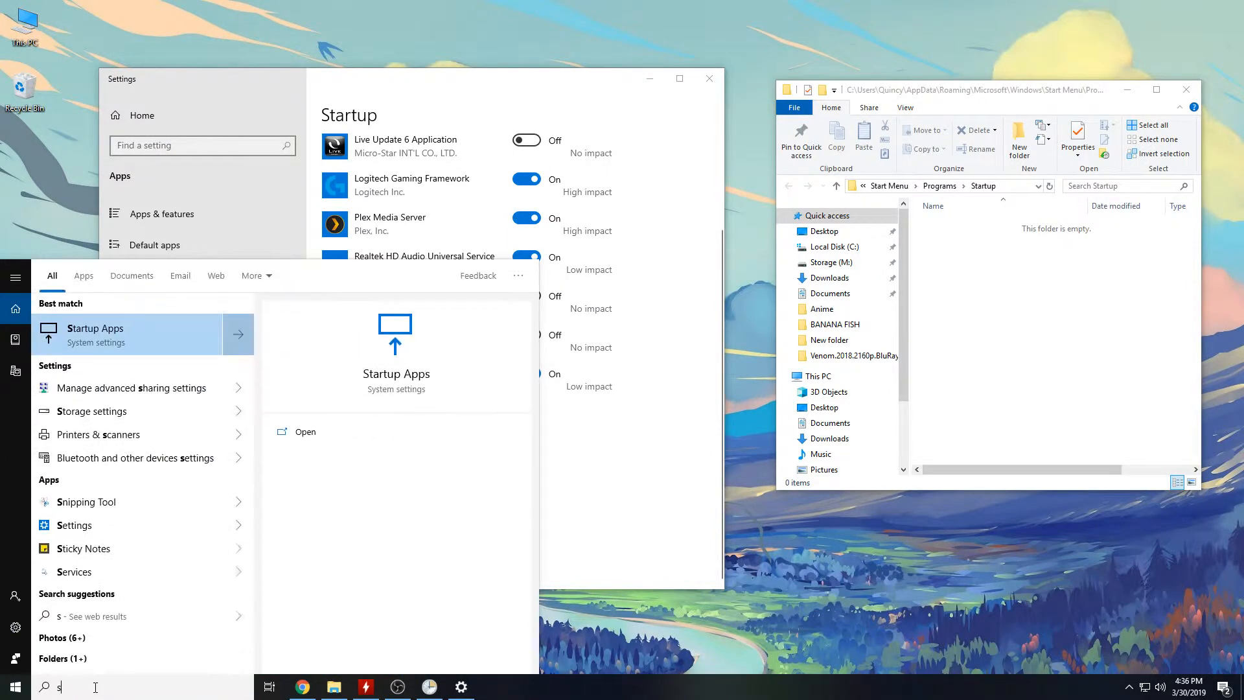
pyautogui.click(114, 336)
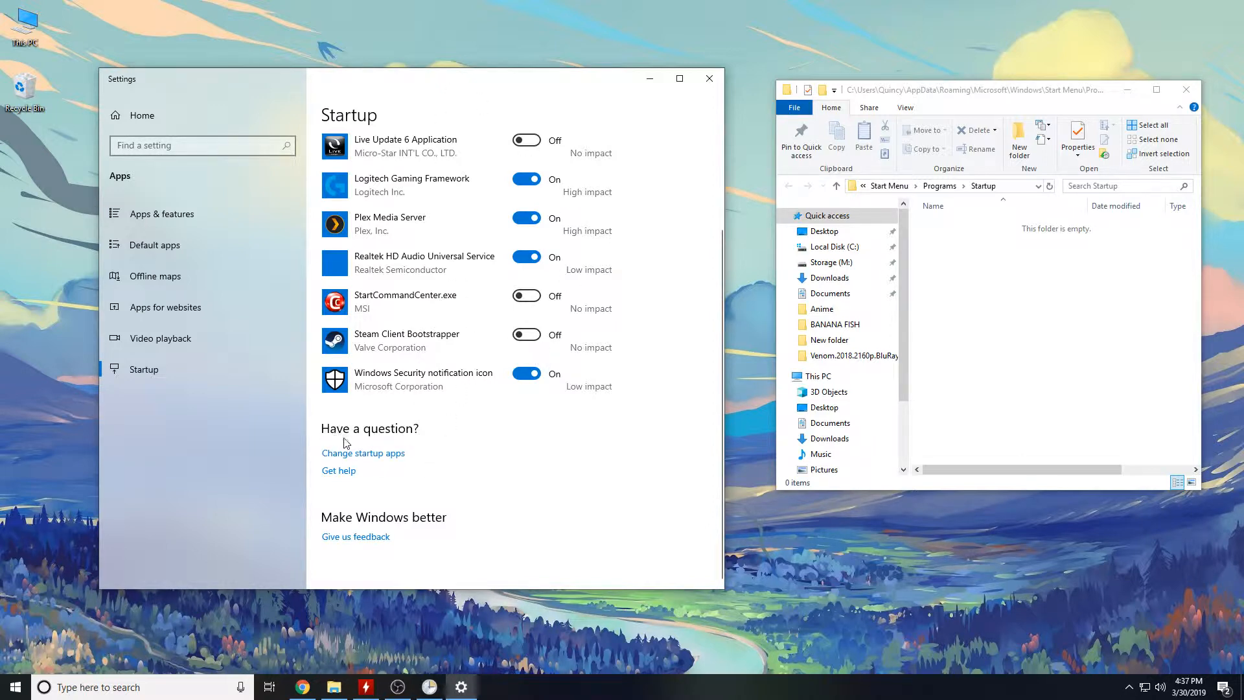
# Open the help on changing startup apps and read the Add apps instructions
pyautogui.click(362, 454)
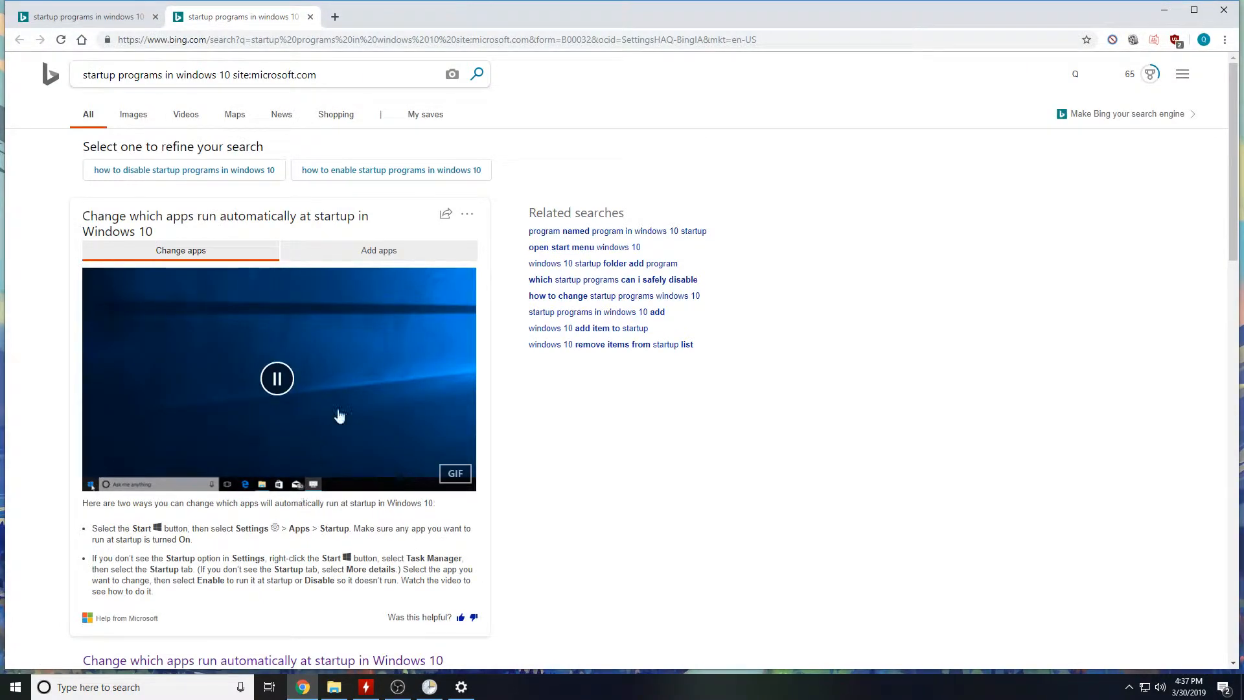
pyautogui.click(333, 254)
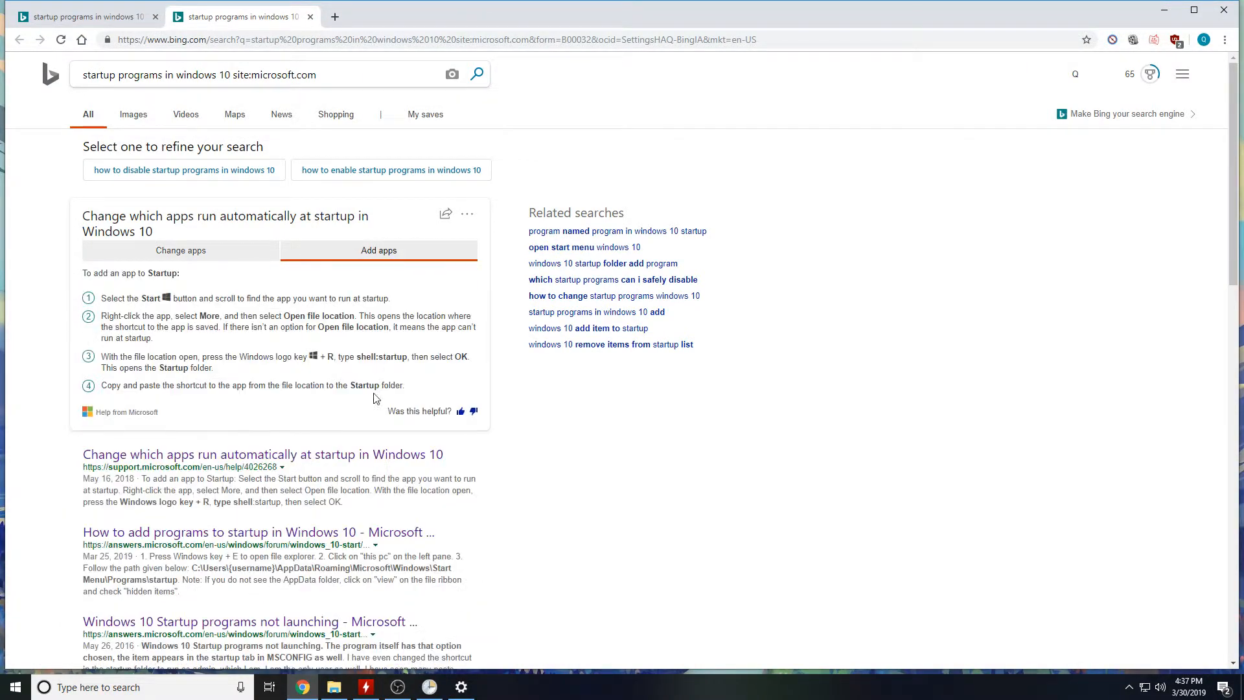
pyautogui.scroll(-1, 377, 398)
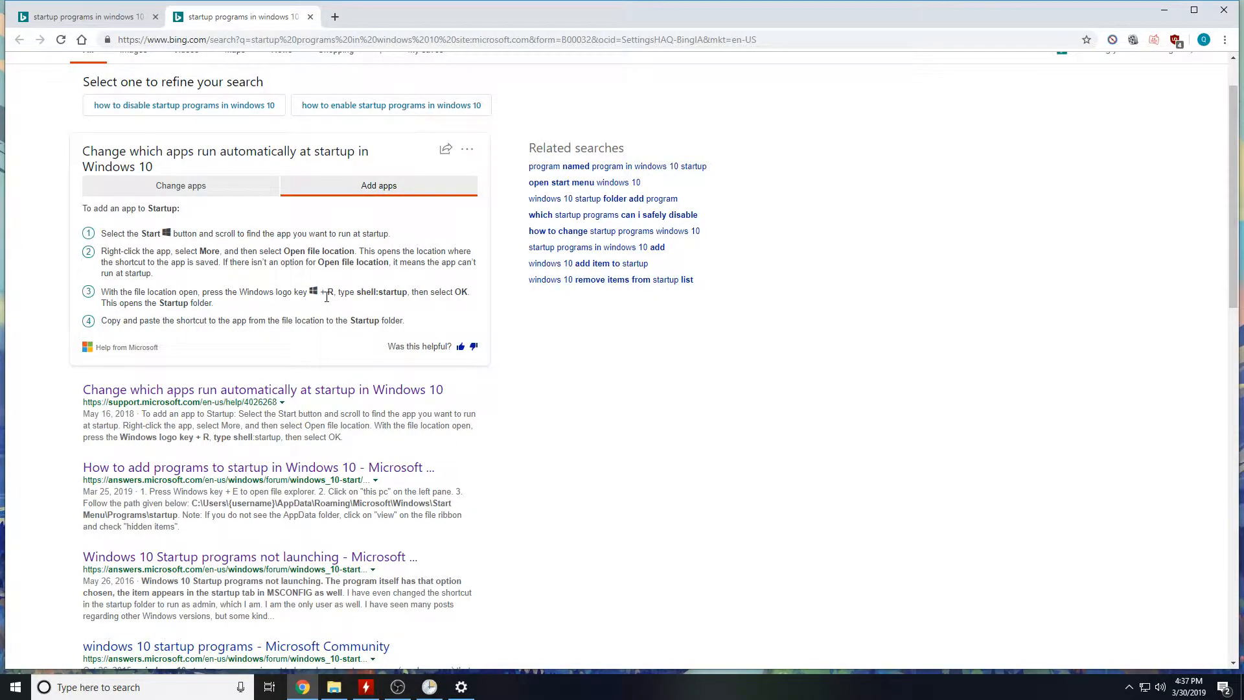
# Run shell:startup to open the Startup folder, and close the browser window
pyautogui.press('super+r')
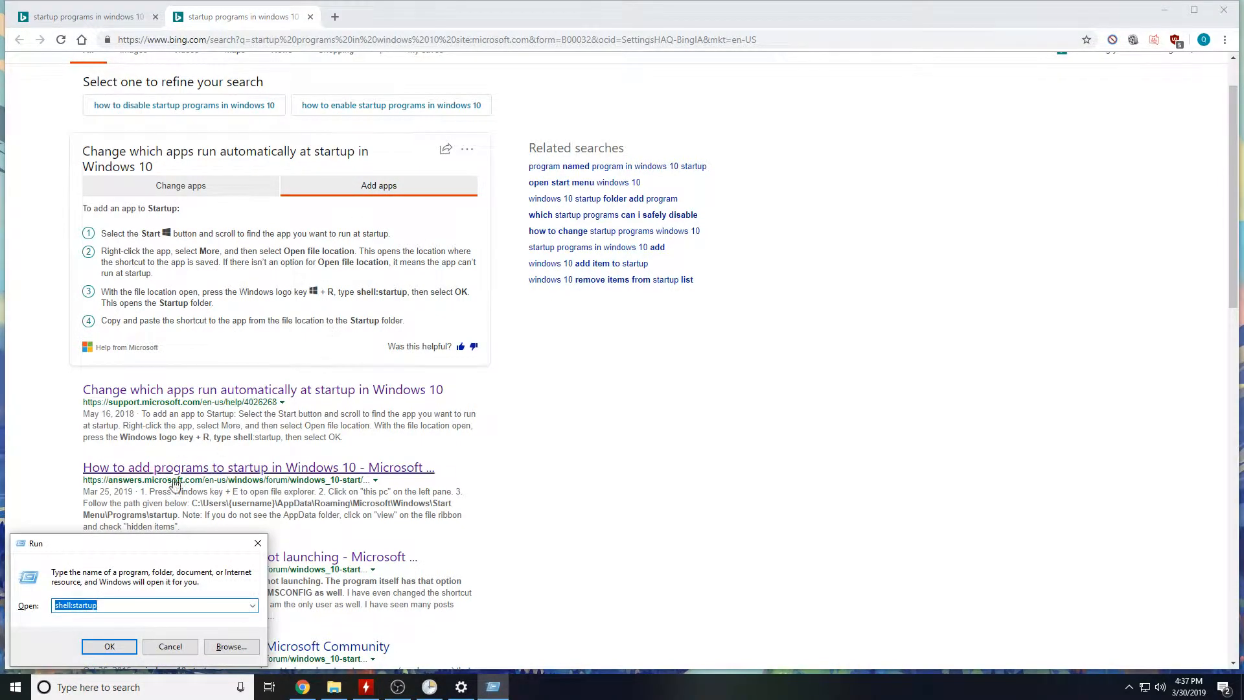
pyautogui.moveTo(151, 544); pyautogui.dragTo(614, 248)
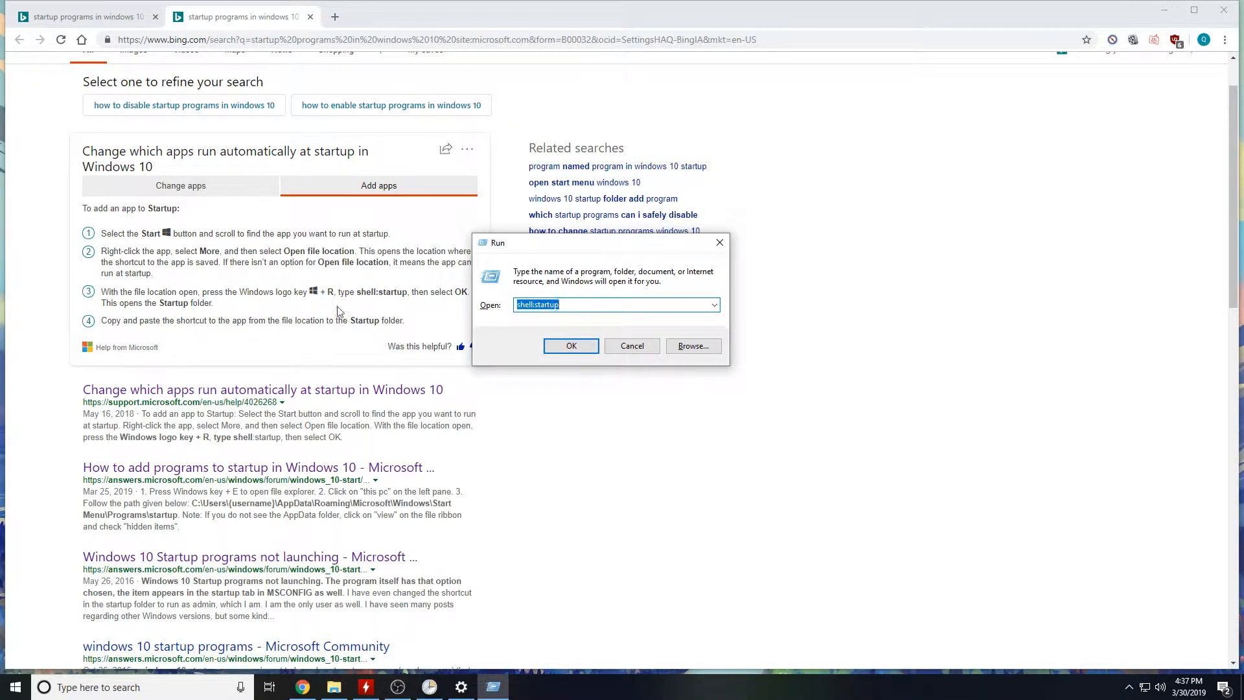
pyautogui.click(564, 345)
pyautogui.click(1224, 10)
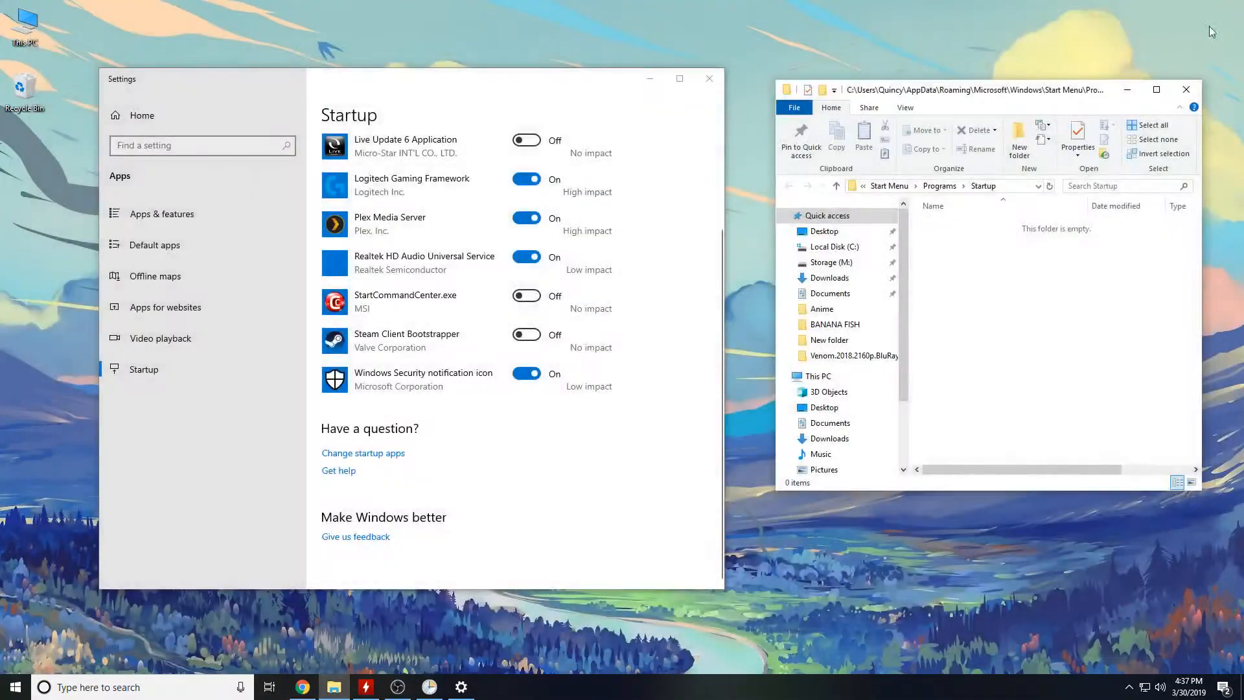
pyautogui.moveTo(947, 96); pyautogui.dragTo(926, 98)
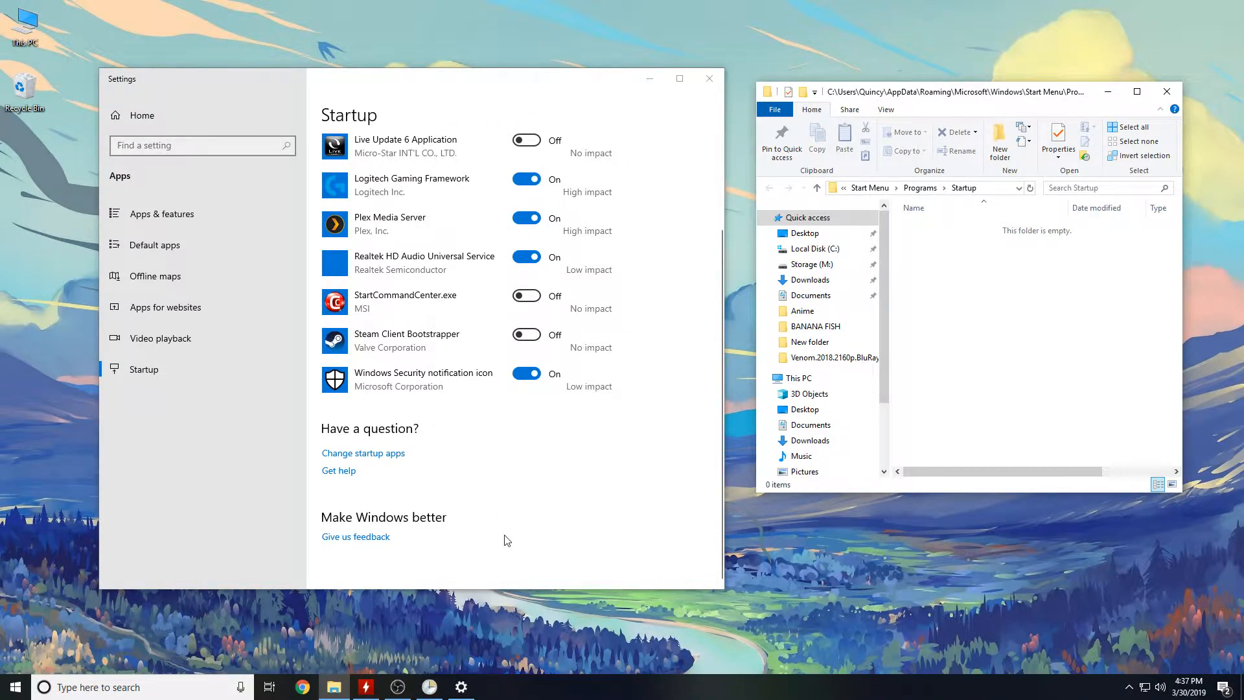
# Search Windows for Apex Legends and open the app's file location
pyautogui.click(15, 688)
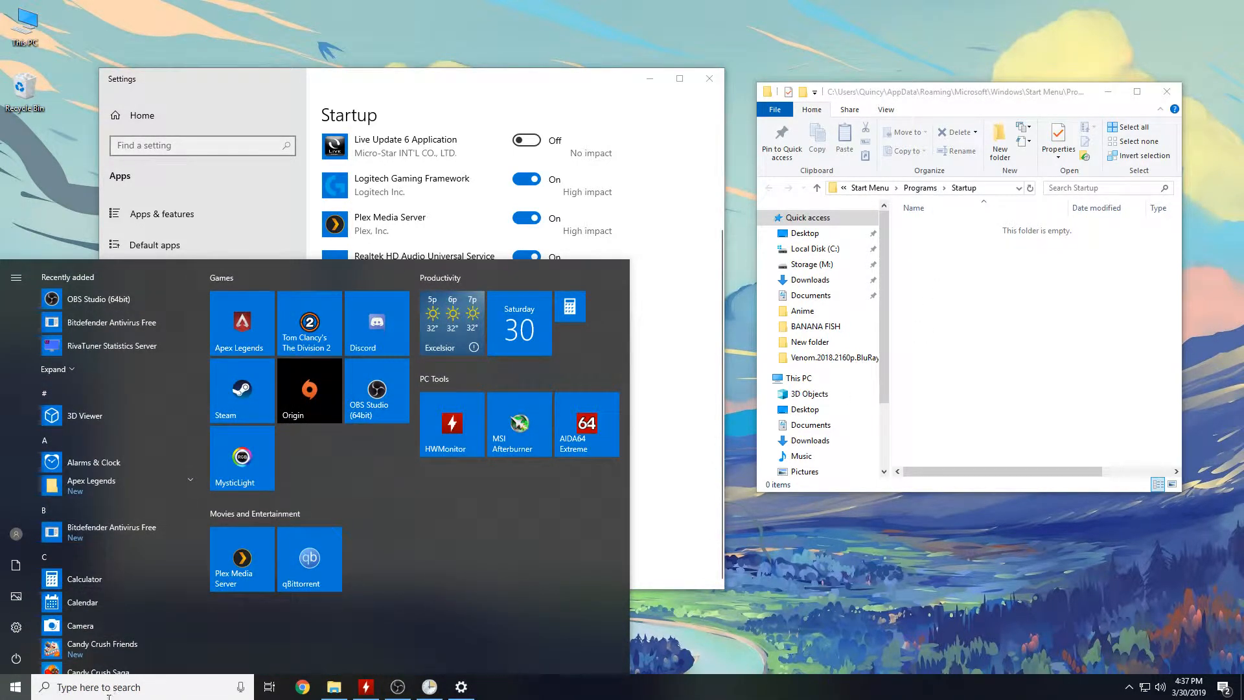
pyautogui.write('ap')
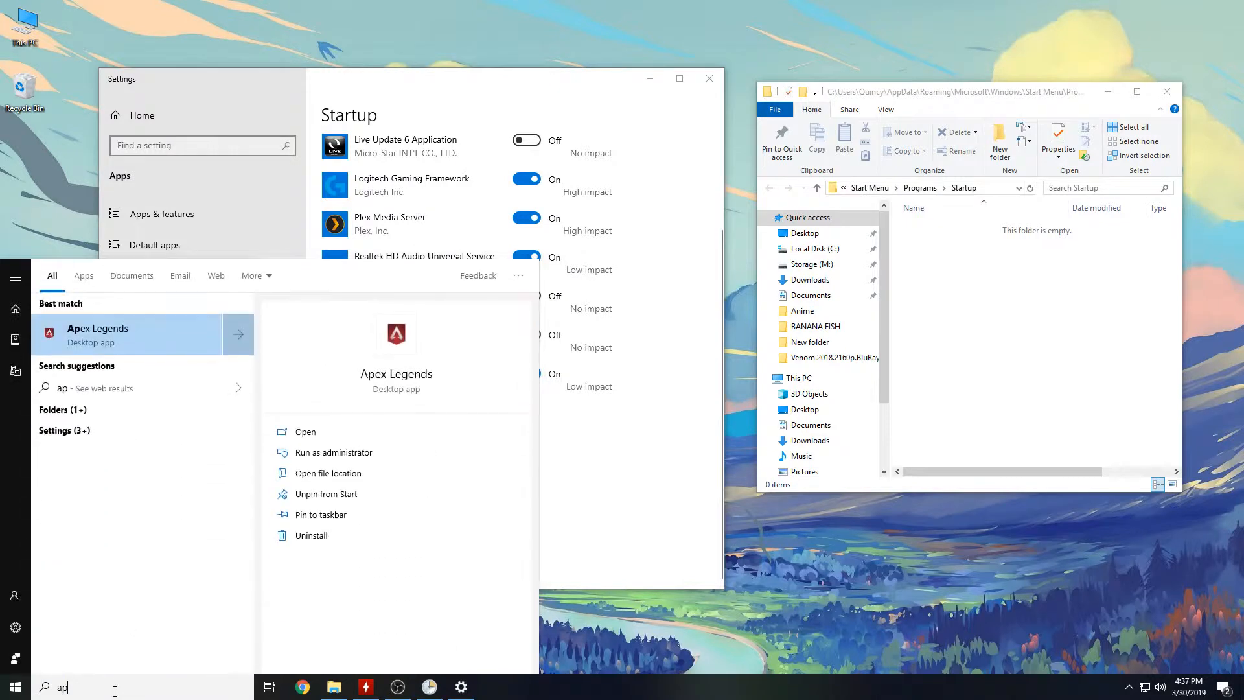
pyautogui.rightClick(92, 334)
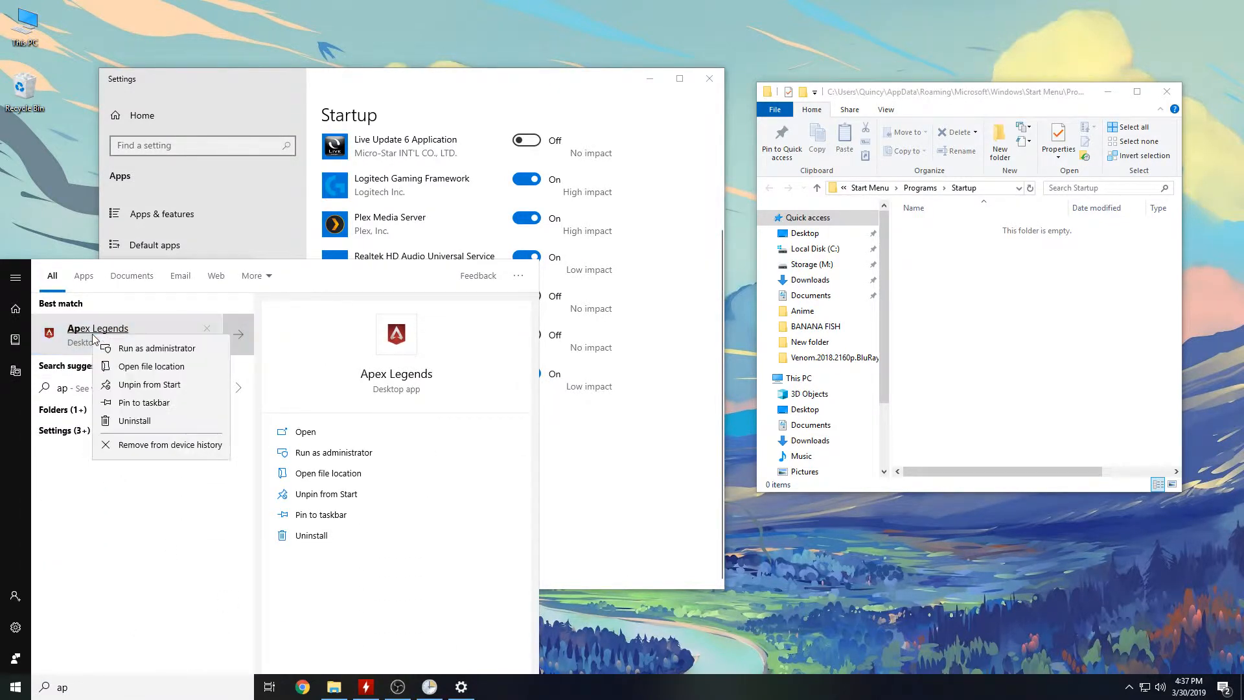
pyautogui.click(138, 367)
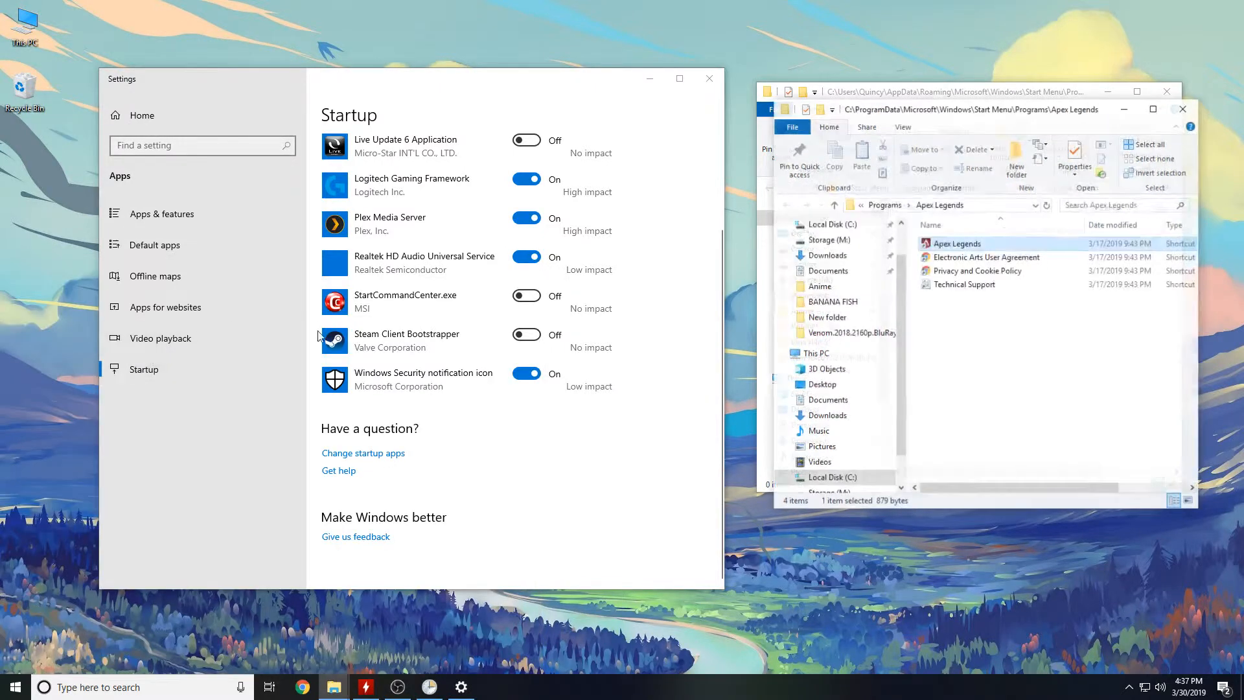
# Create a desktop shortcut from the Apex Legends entry and close its folder window
pyautogui.rightClick(951, 248)
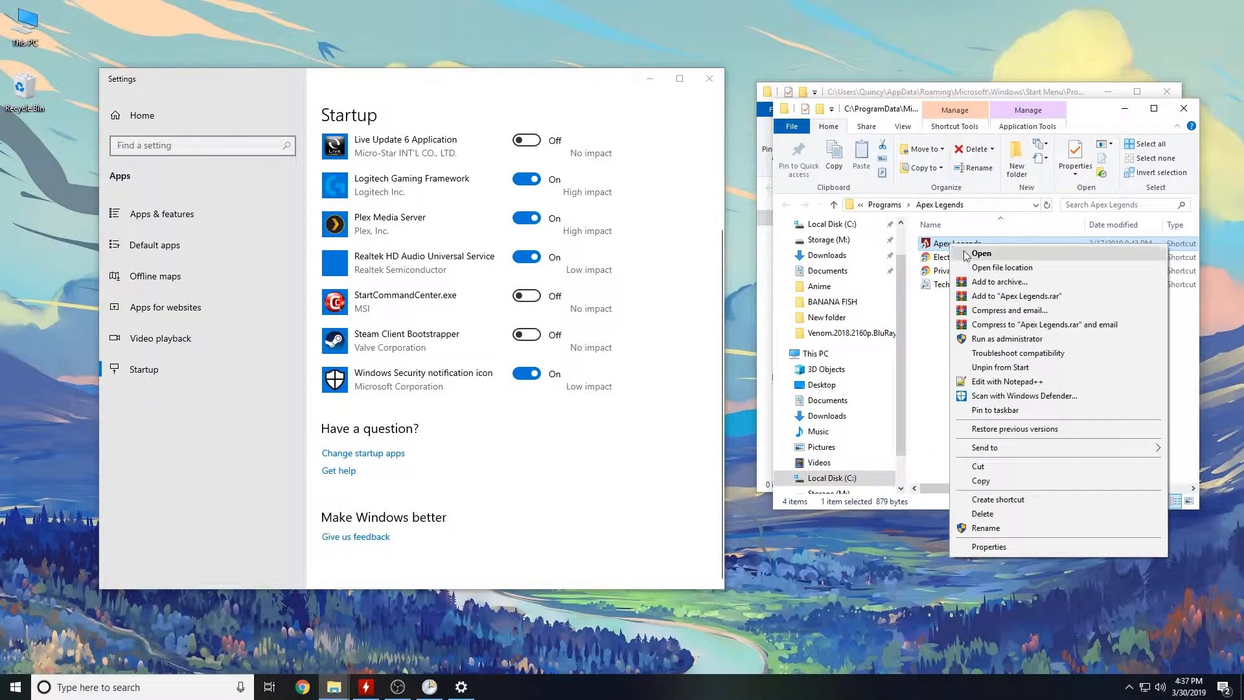
pyautogui.moveTo(1009, 455)
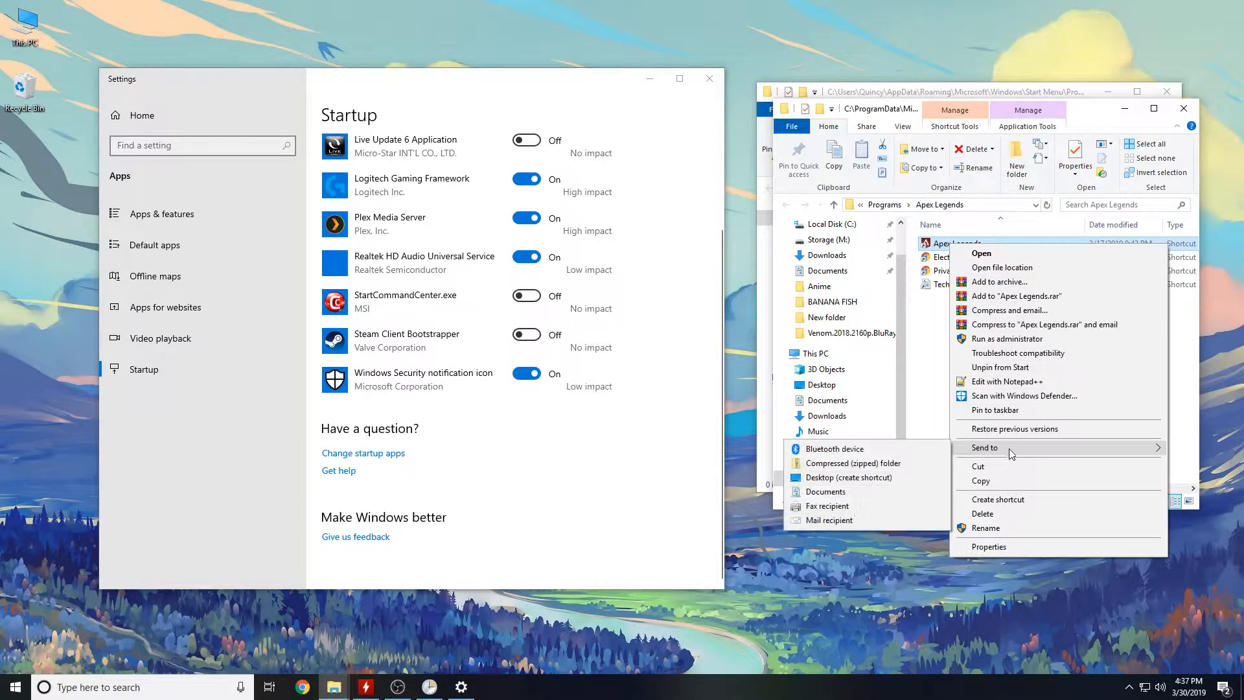
pyautogui.click(847, 479)
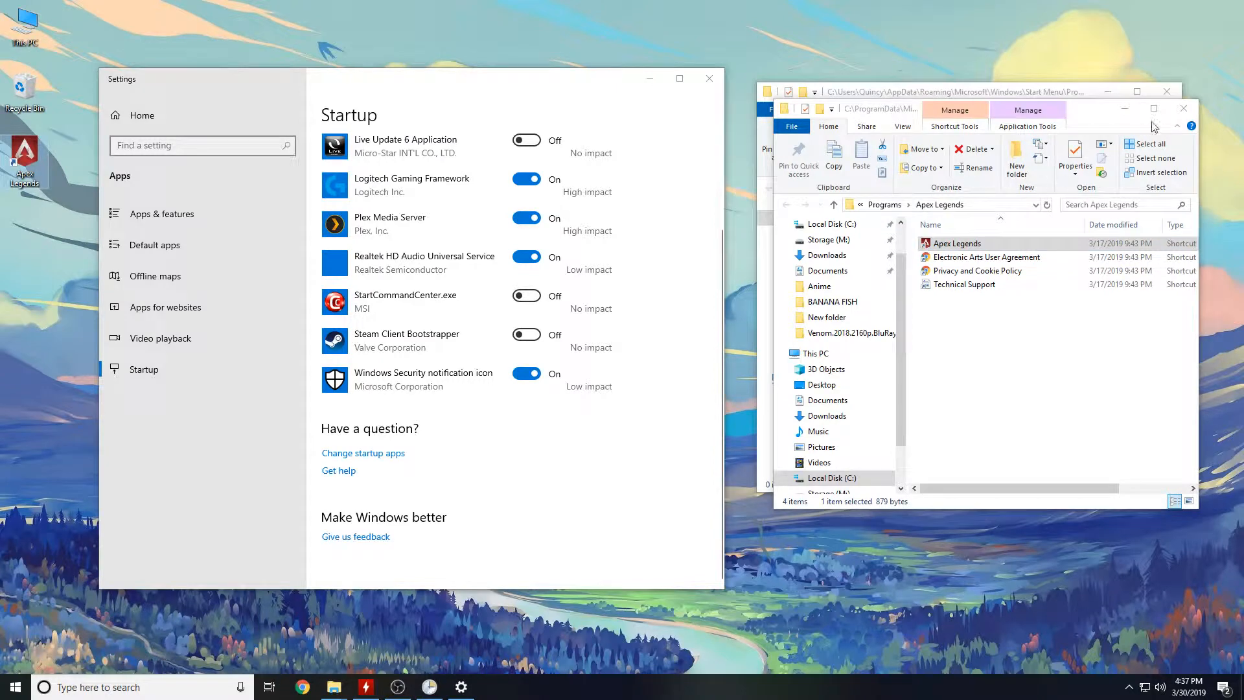
pyautogui.click(1183, 109)
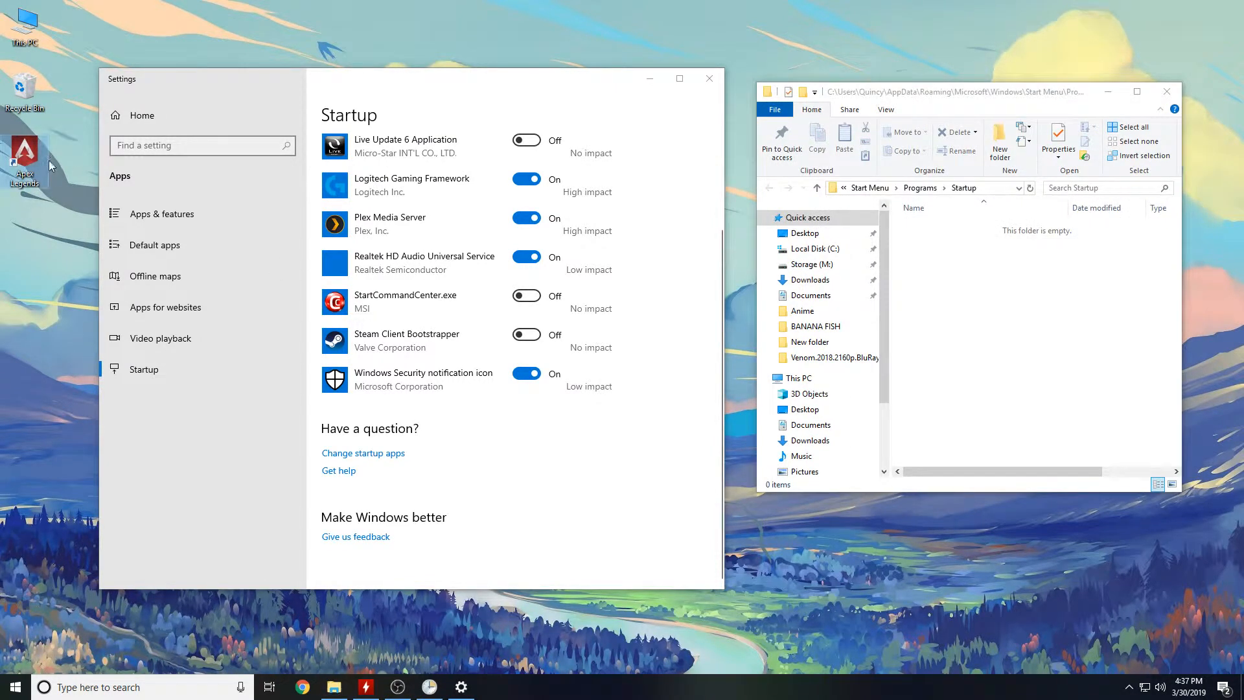
# Move the Apex Legends shortcut from the desktop into the Startup folder
pyautogui.moveTo(25, 156); pyautogui.dragTo(1020, 286)
pyautogui.click(1007, 371)
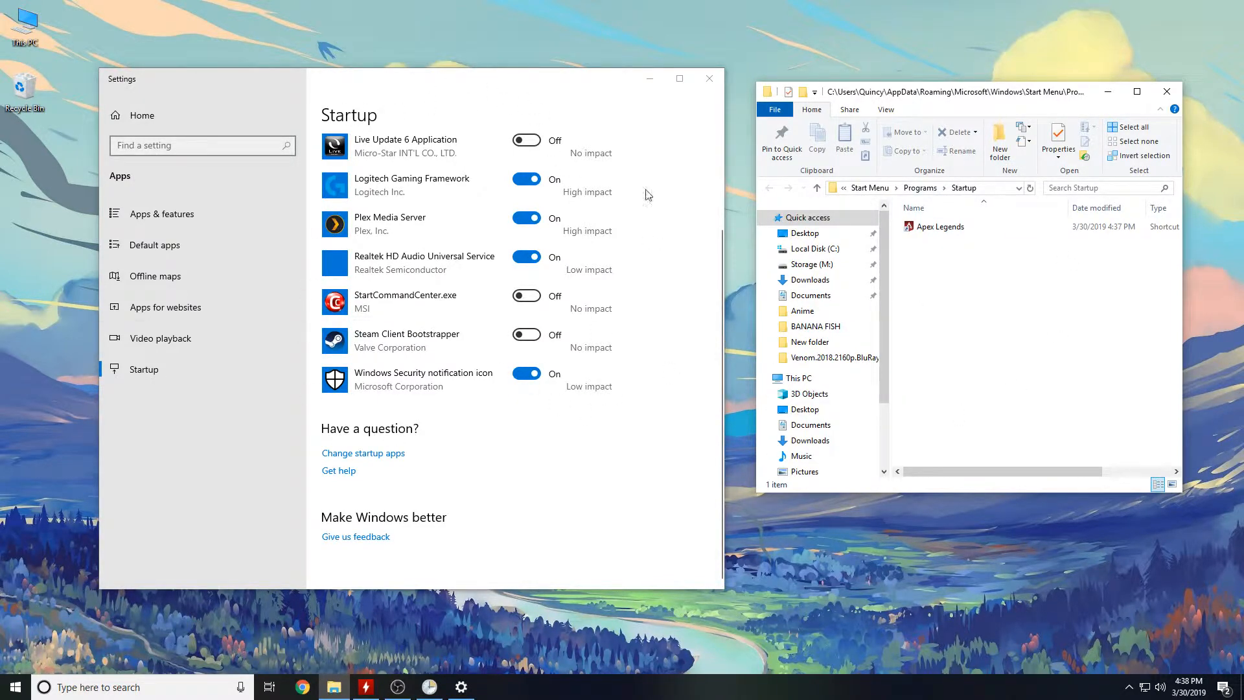
# Delete the Apex Legends shortcut from the Startup folder and close the folder window
pyautogui.click(941, 226)
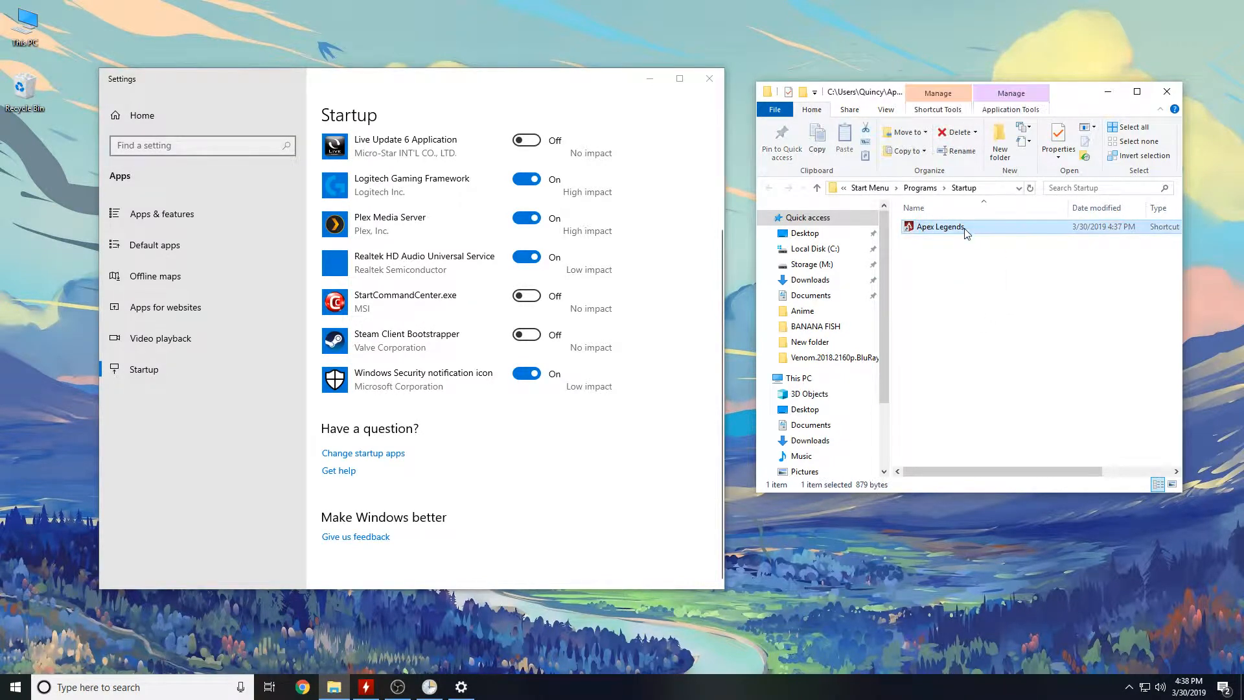
pyautogui.press('Delete')
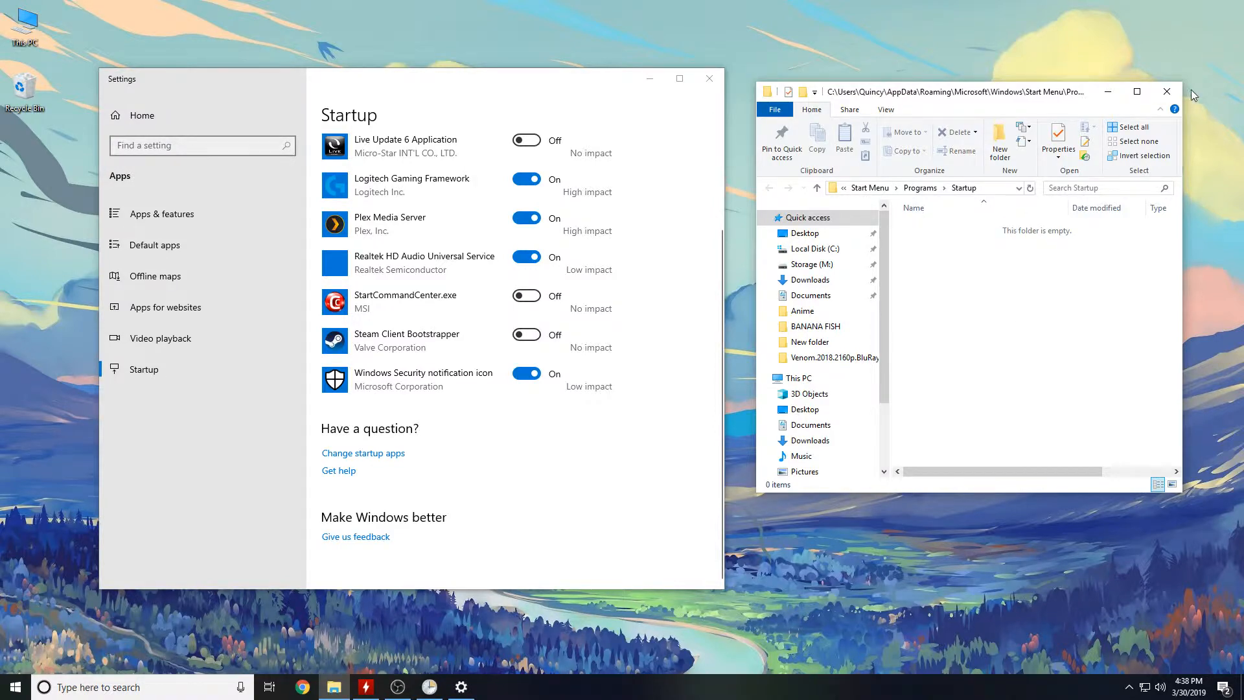
pyautogui.click(1166, 91)
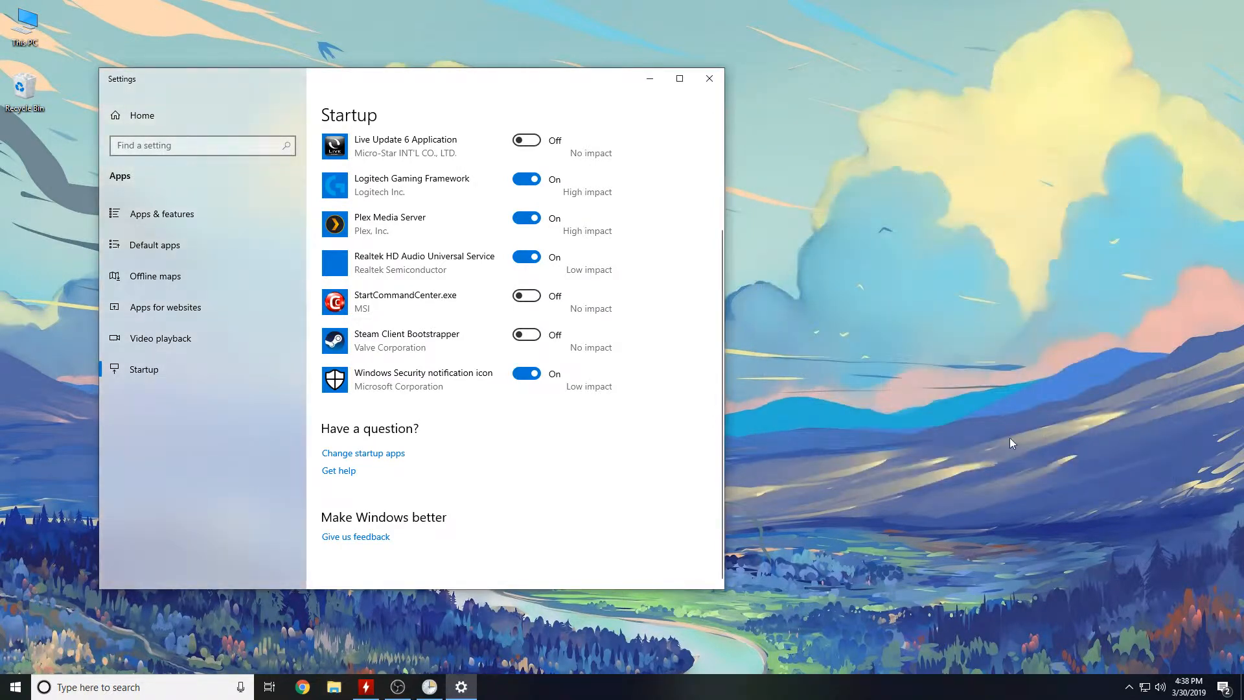
# Switch to HWMonitor, review its voltage, temperature, fan and utilization readings, and close both it and Settings
pyautogui.click(366, 687)
pyautogui.moveTo(289, 50); pyautogui.dragTo(1002, 75)
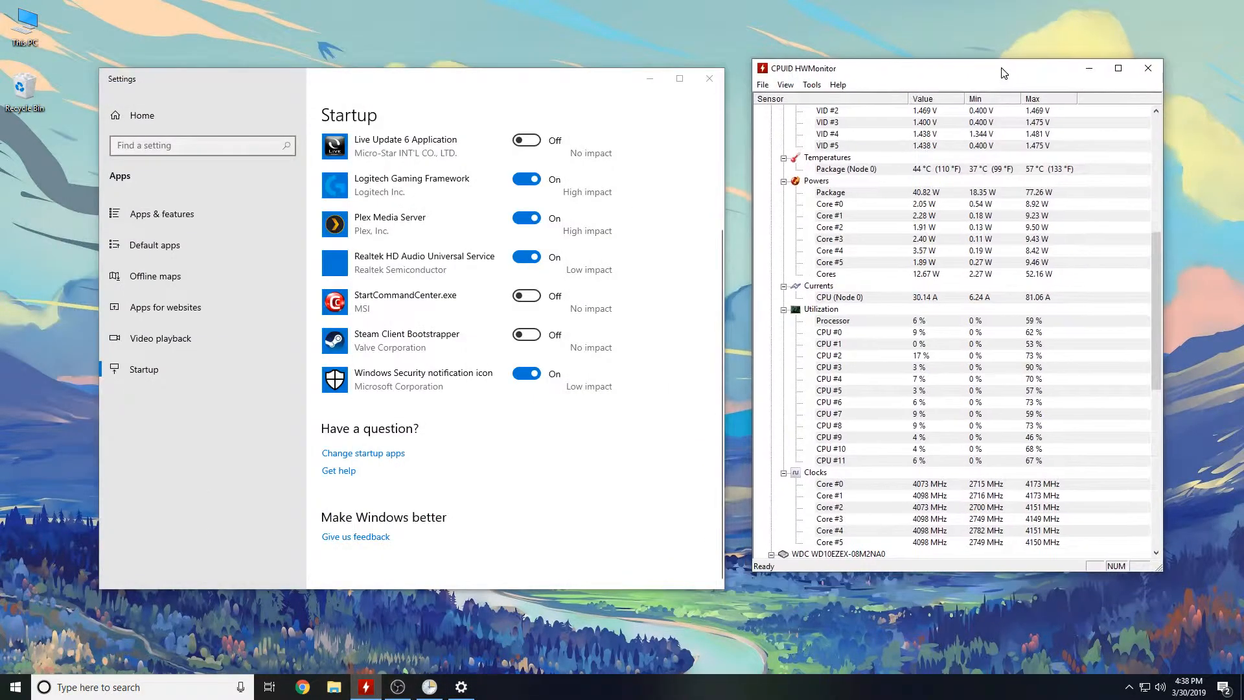
pyautogui.scroll(7, 1036, 304)
pyautogui.scroll(3, 1049, 311)
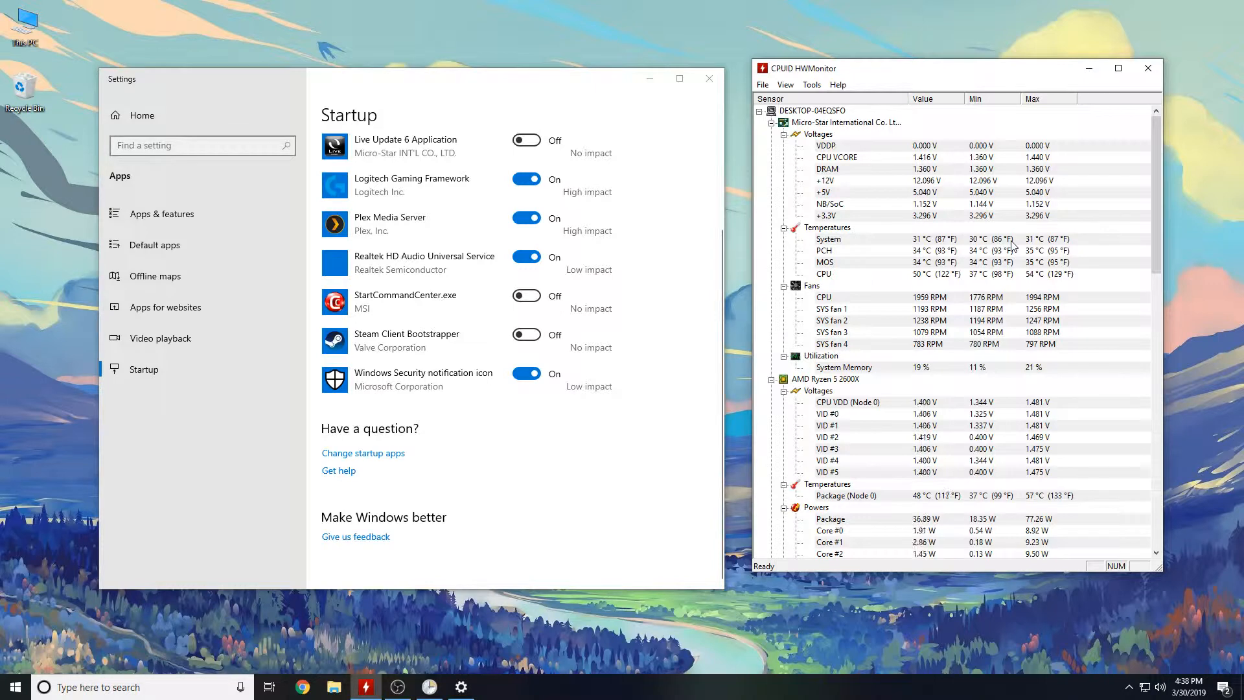
pyautogui.scroll(-1, 1001, 296)
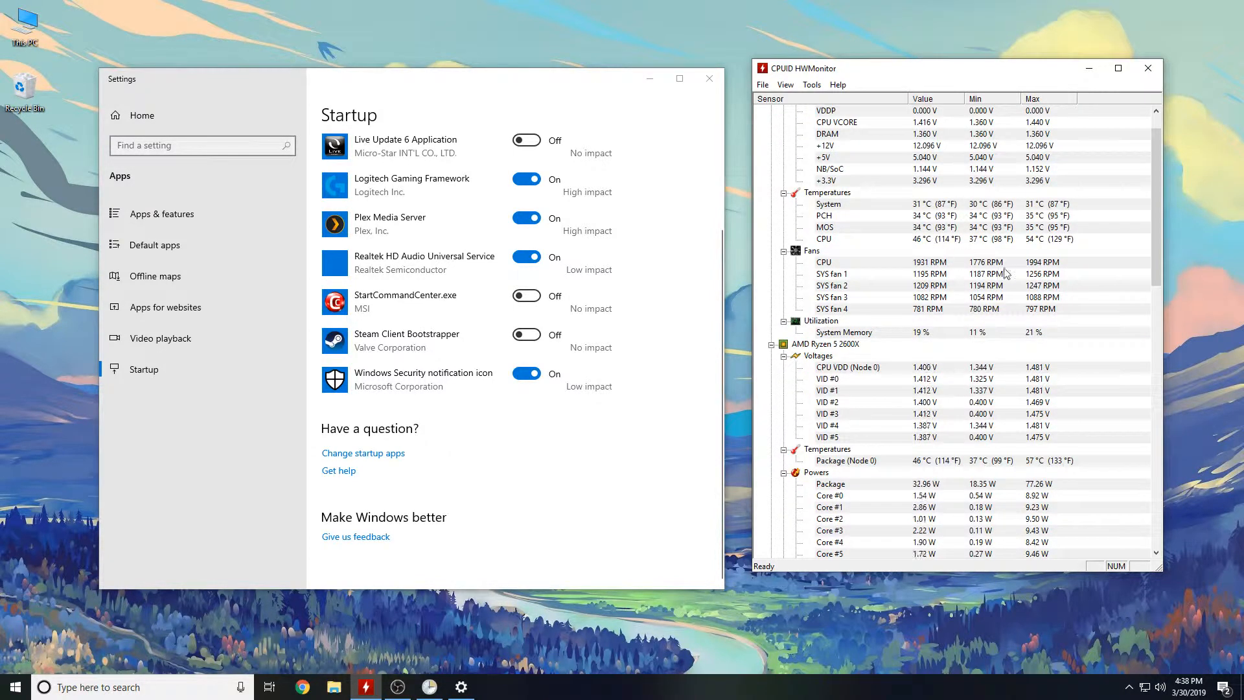
pyautogui.scroll(-4, 1037, 318)
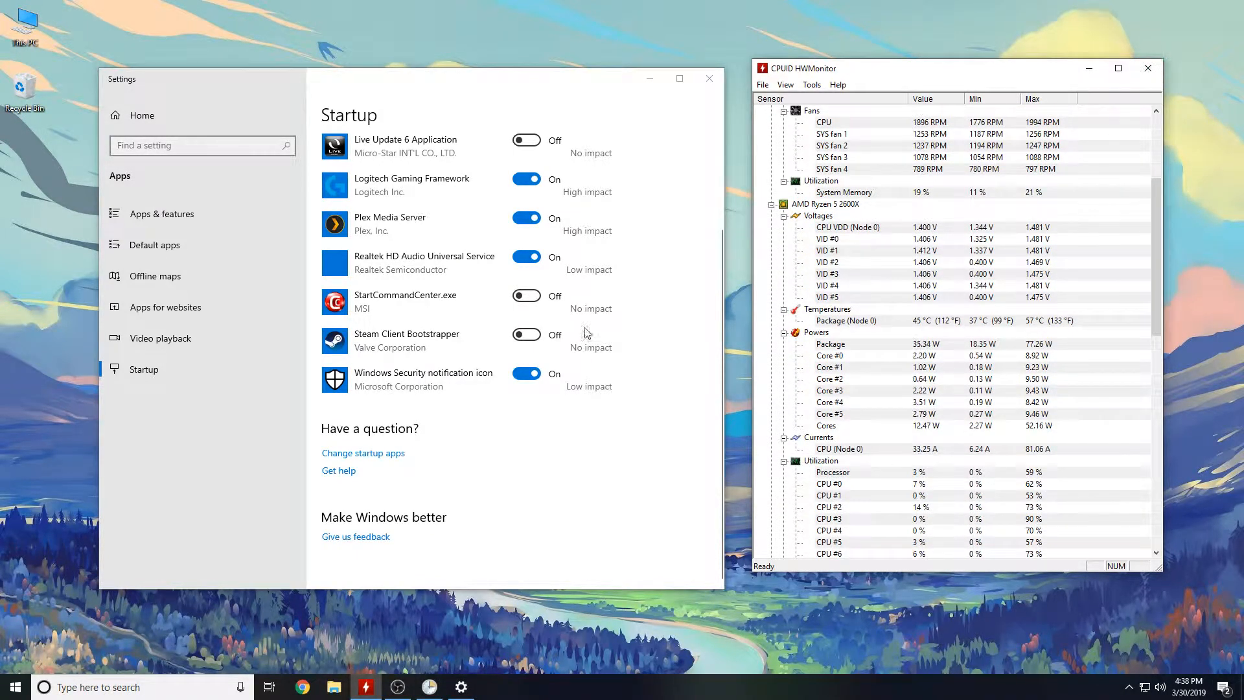
pyautogui.click(1149, 67)
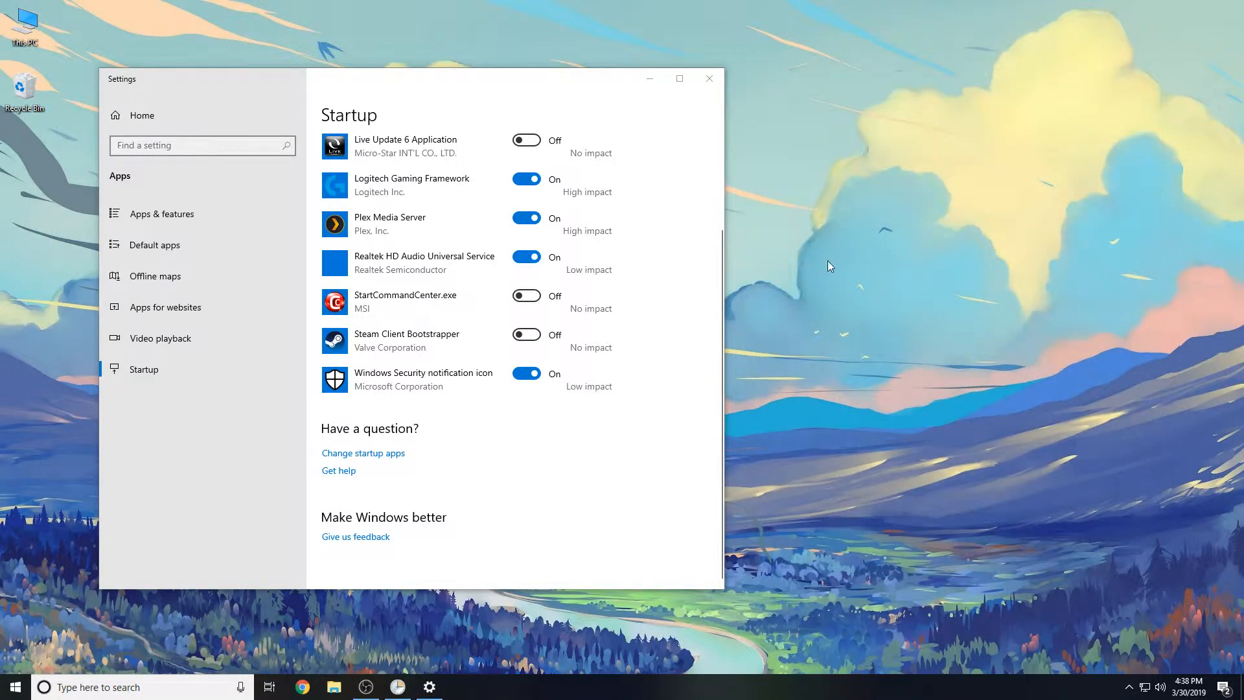
pyautogui.click(710, 79)
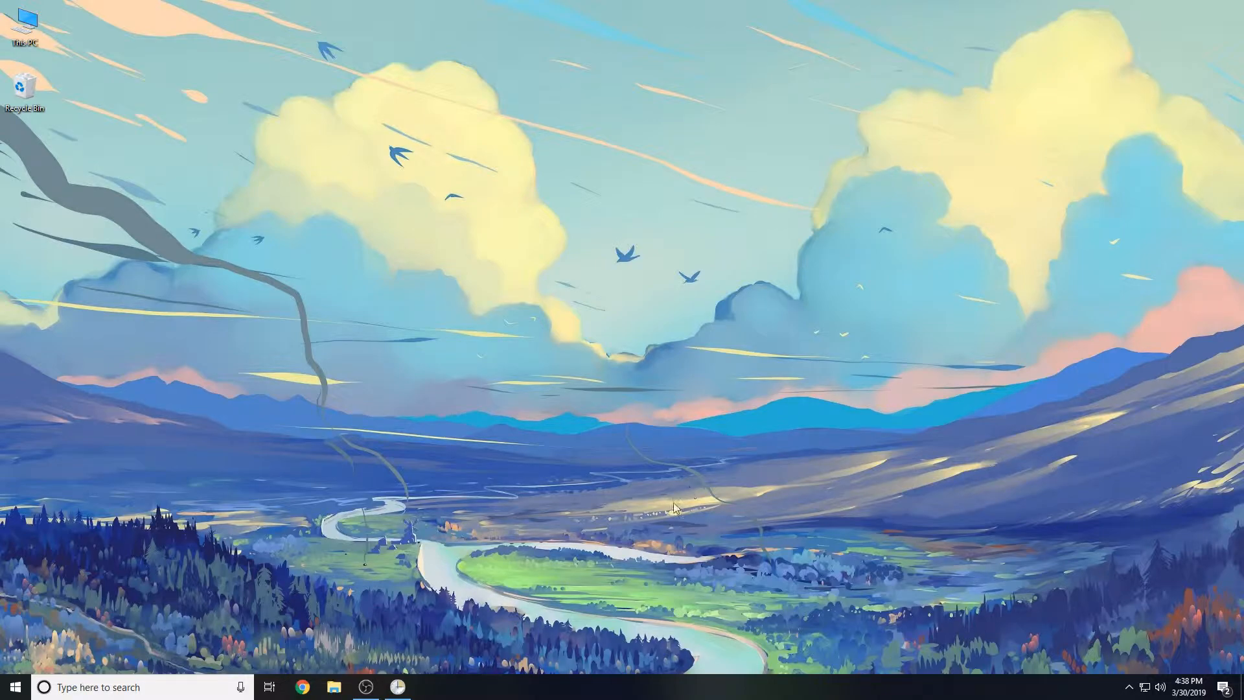
# Search Windows for "task" and open Task Scheduler
pyautogui.click(398, 686)
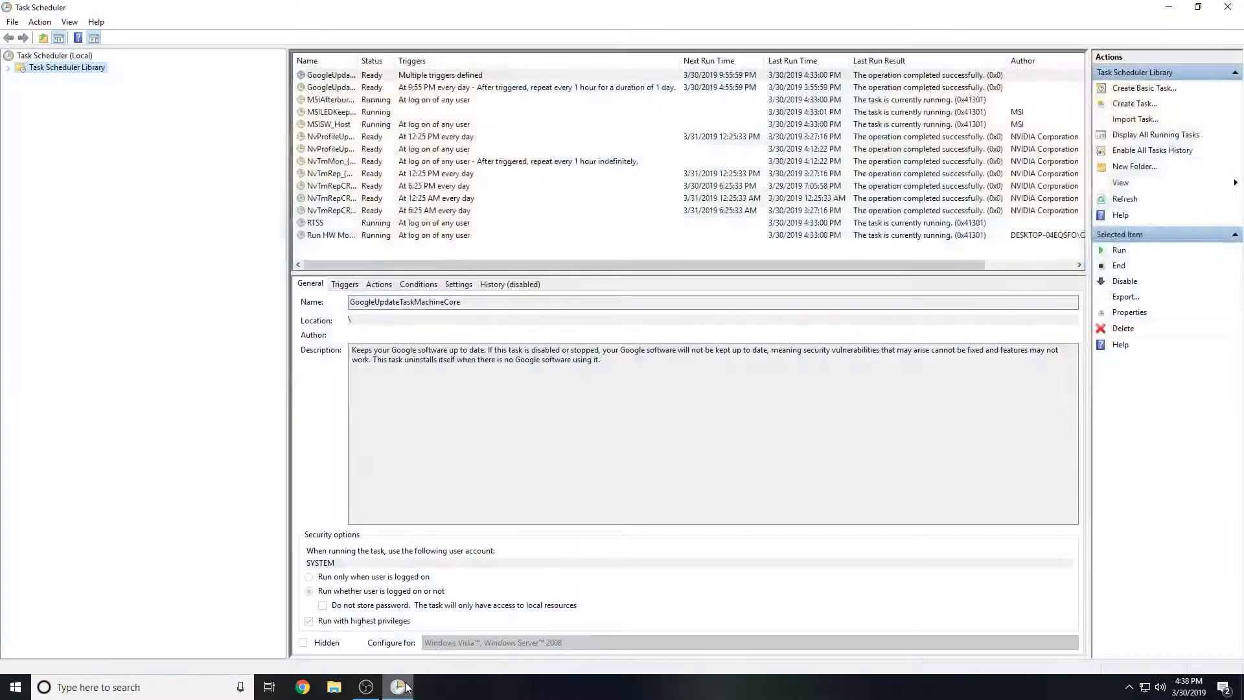
pyautogui.click(398, 687)
pyautogui.click(91, 693)
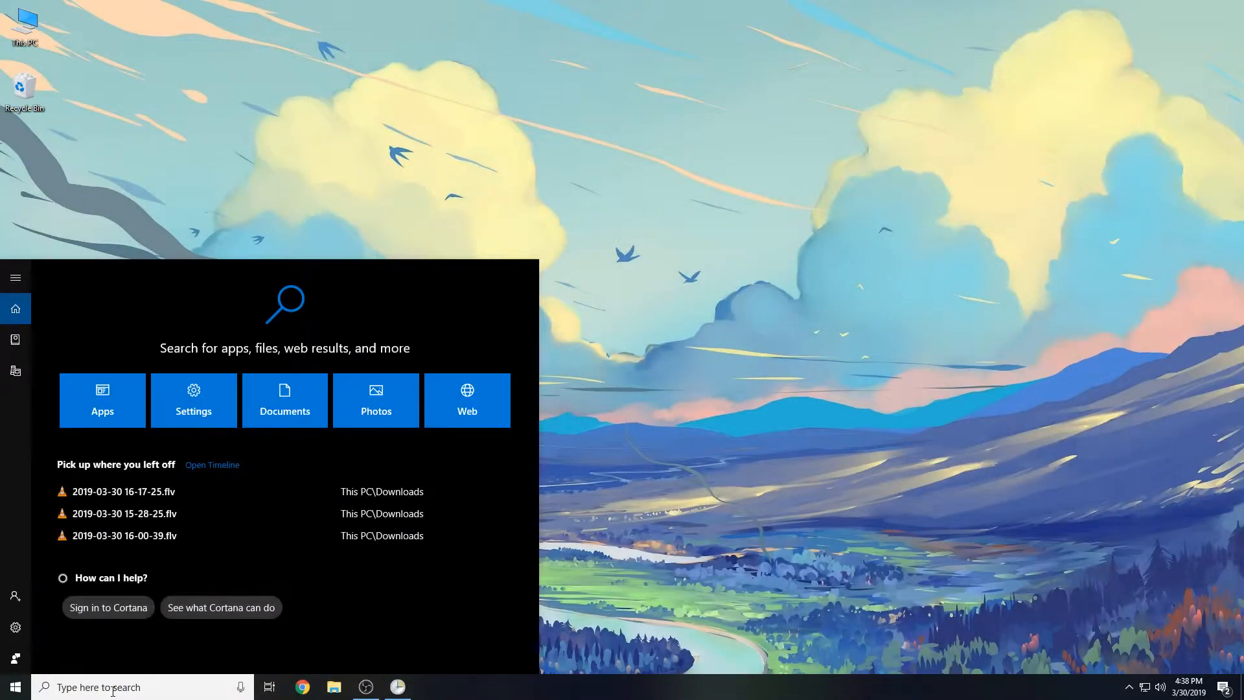
pyautogui.write('task')
pyautogui.press('Return')
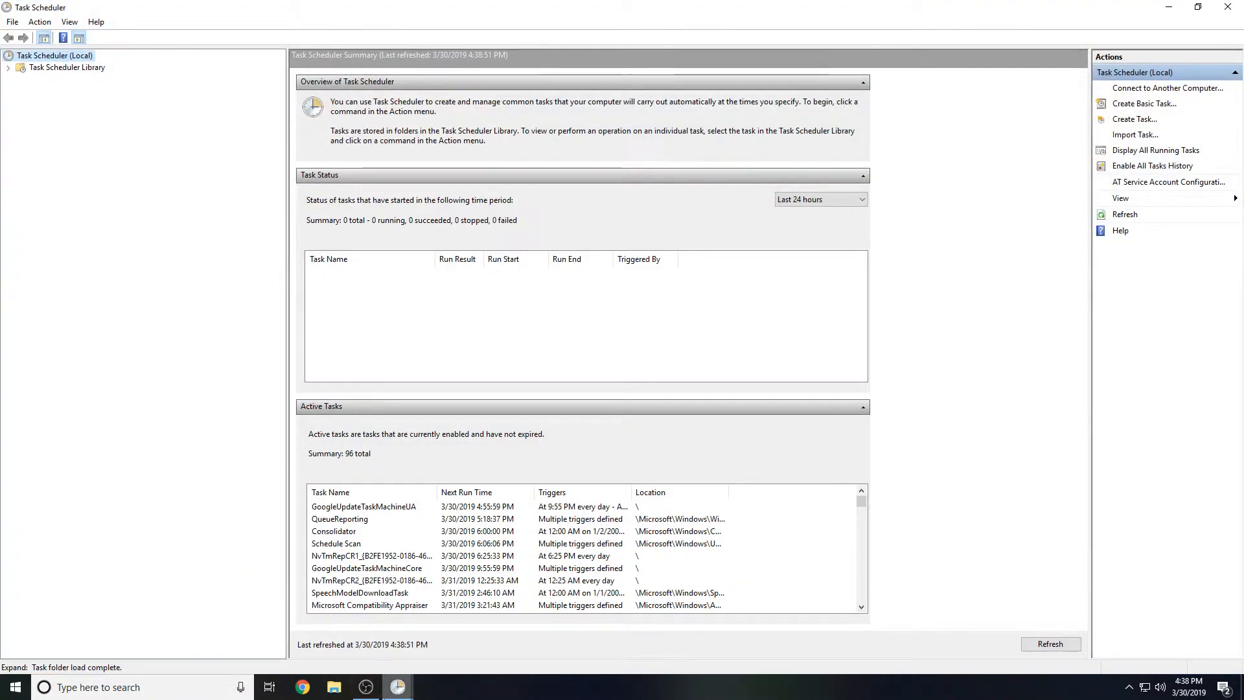
# Close the duplicate Task Scheduler window and return to the one showing the Task Scheduler Library
pyautogui.moveTo(411, 687)
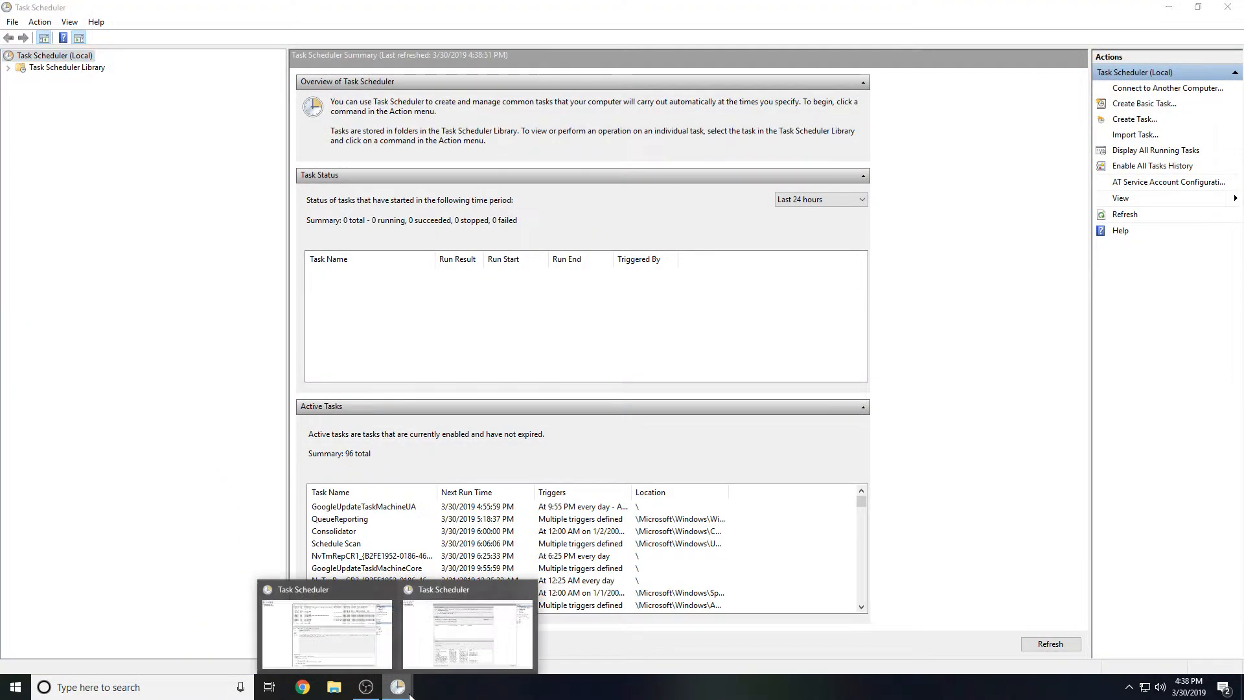
pyautogui.click(526, 586)
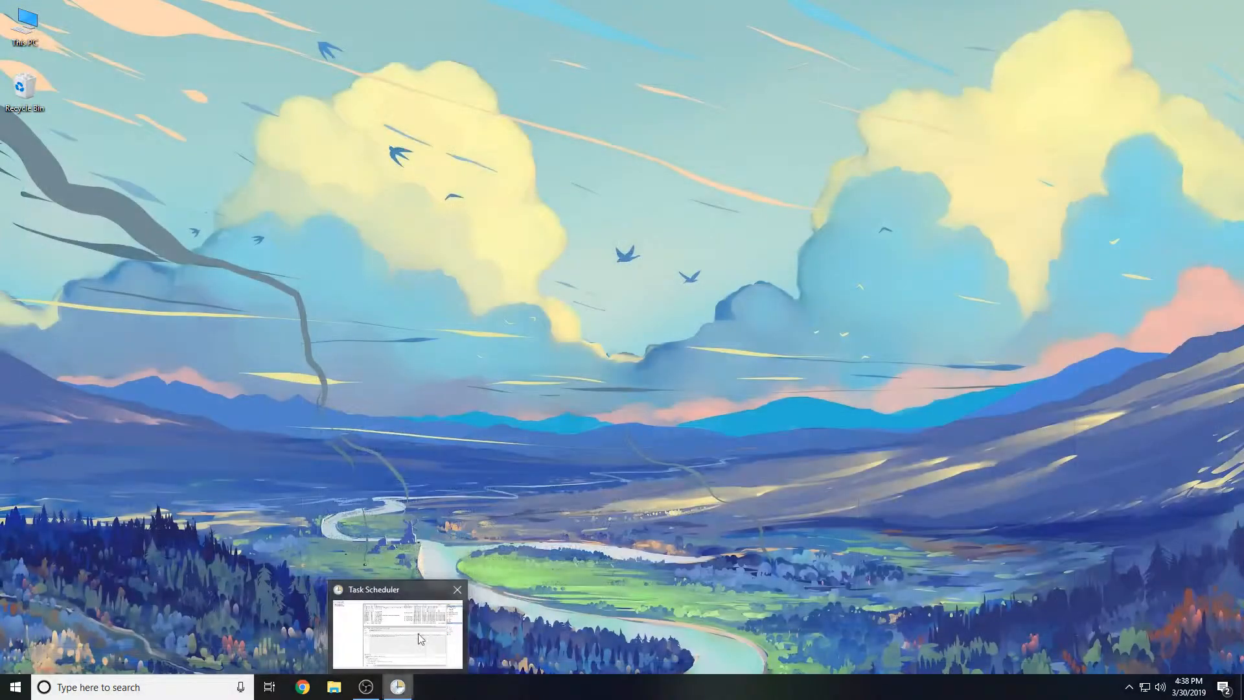
pyautogui.click(417, 632)
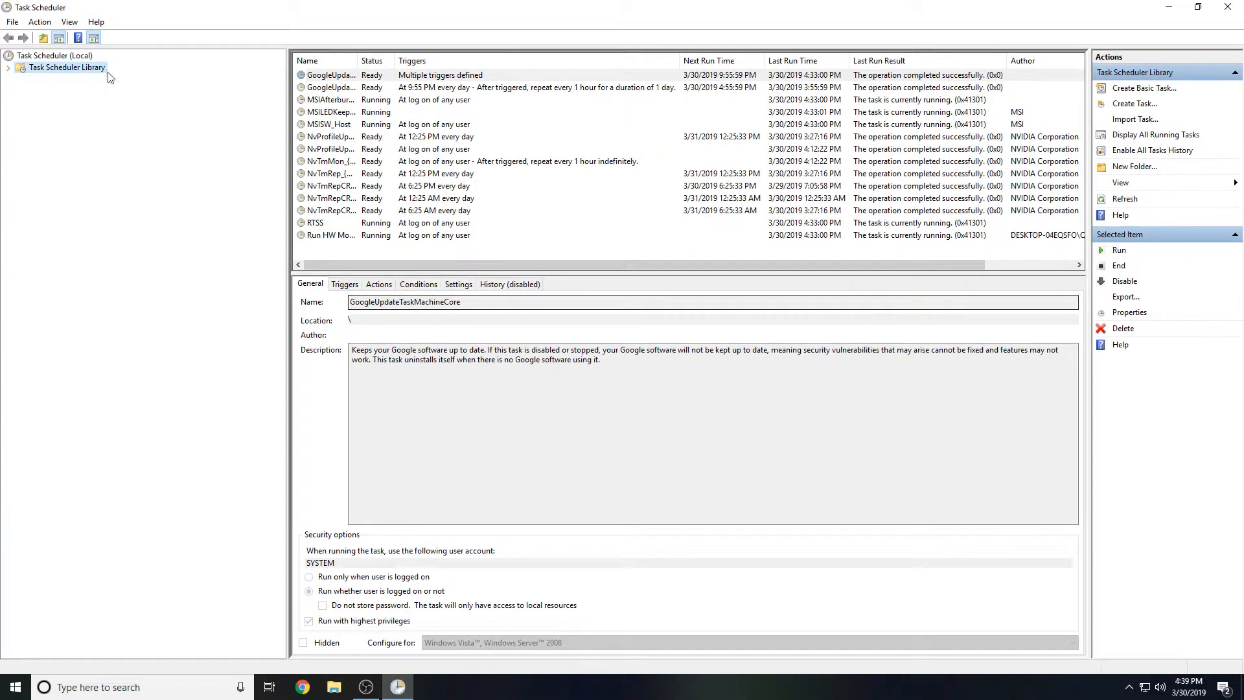
# Start a new task in the Task Scheduler Library and name it "Test Run HW on Start"
pyautogui.click(1135, 104)
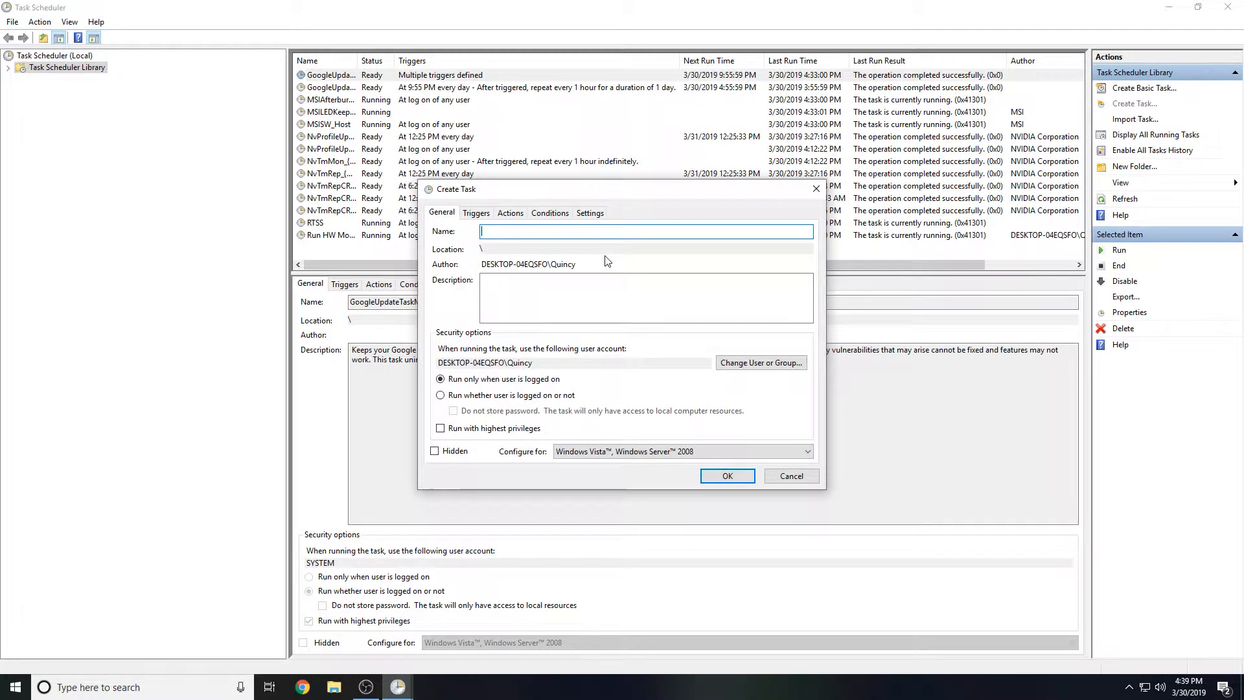
pyautogui.write('Tes ')
pyautogui.write(' Run HW on Start')
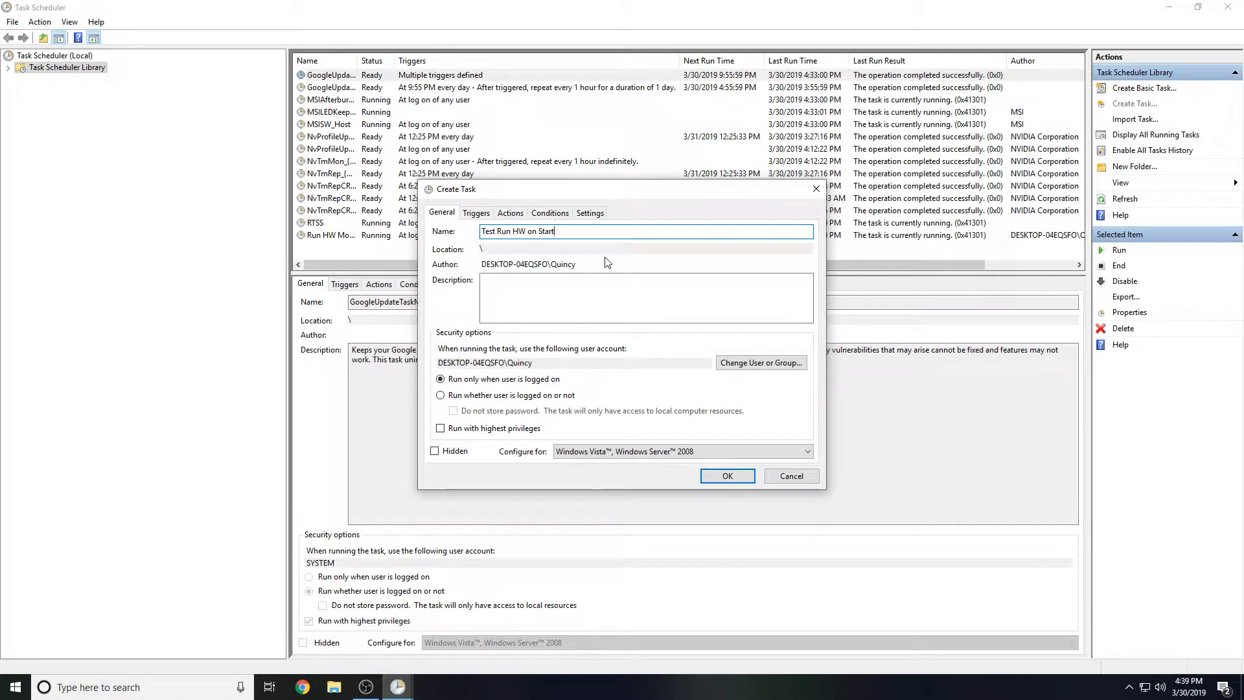
# Copy the new task's name, "Test Run HW on Start", into its description
pyautogui.hotkey('ctrl', 'a')
pyautogui.hotkey('ctrl', 'c')
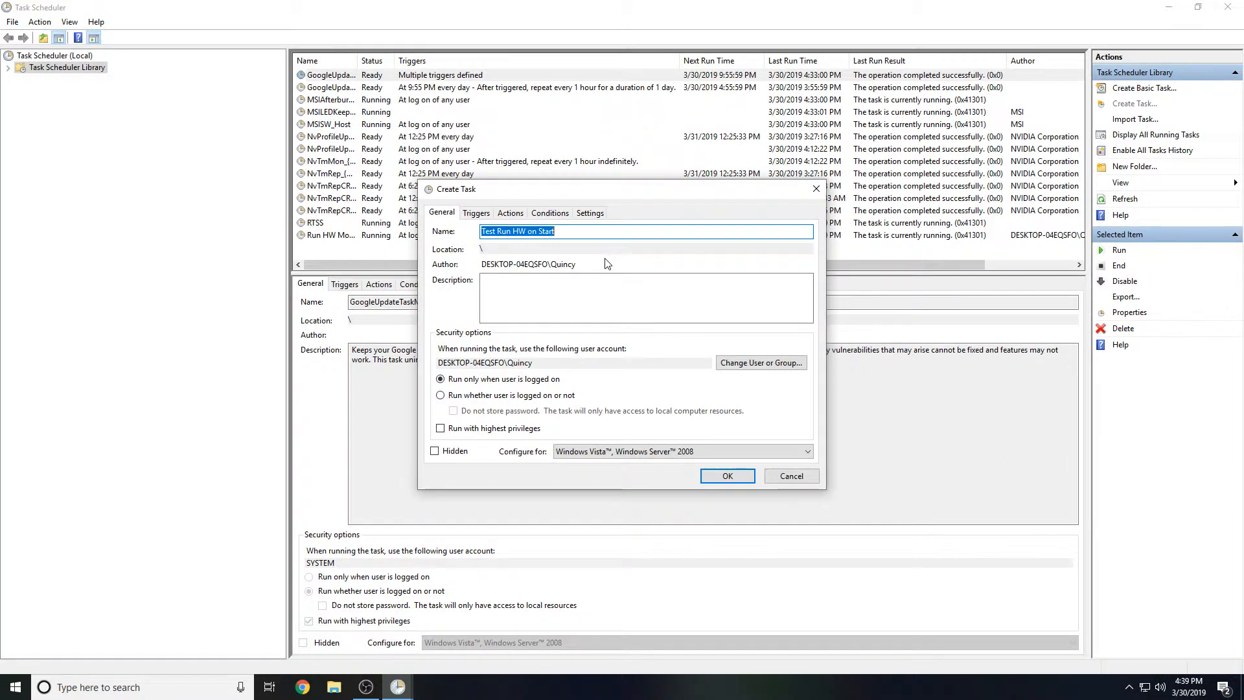
pyautogui.click(510, 298)
pyautogui.hotkey('ctrl', 'v')
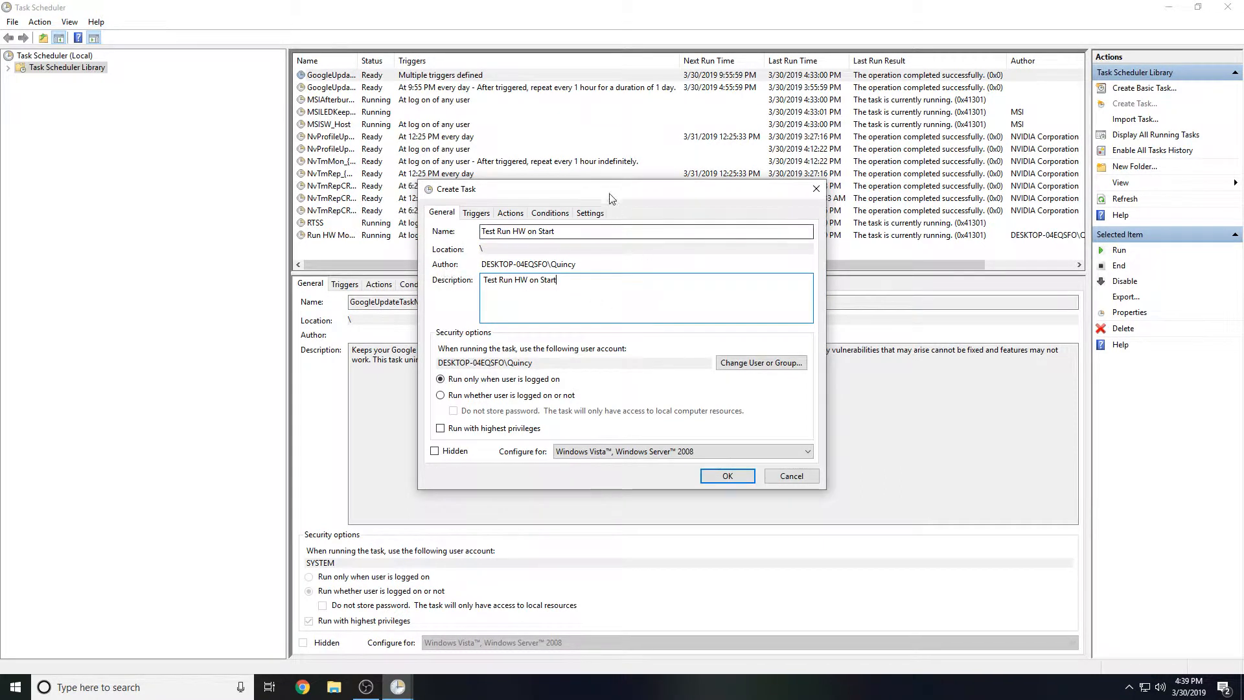
# Set the new task to run with highest privileges and mark it as hidden
pyautogui.moveTo(613, 192); pyautogui.dragTo(485, 230)
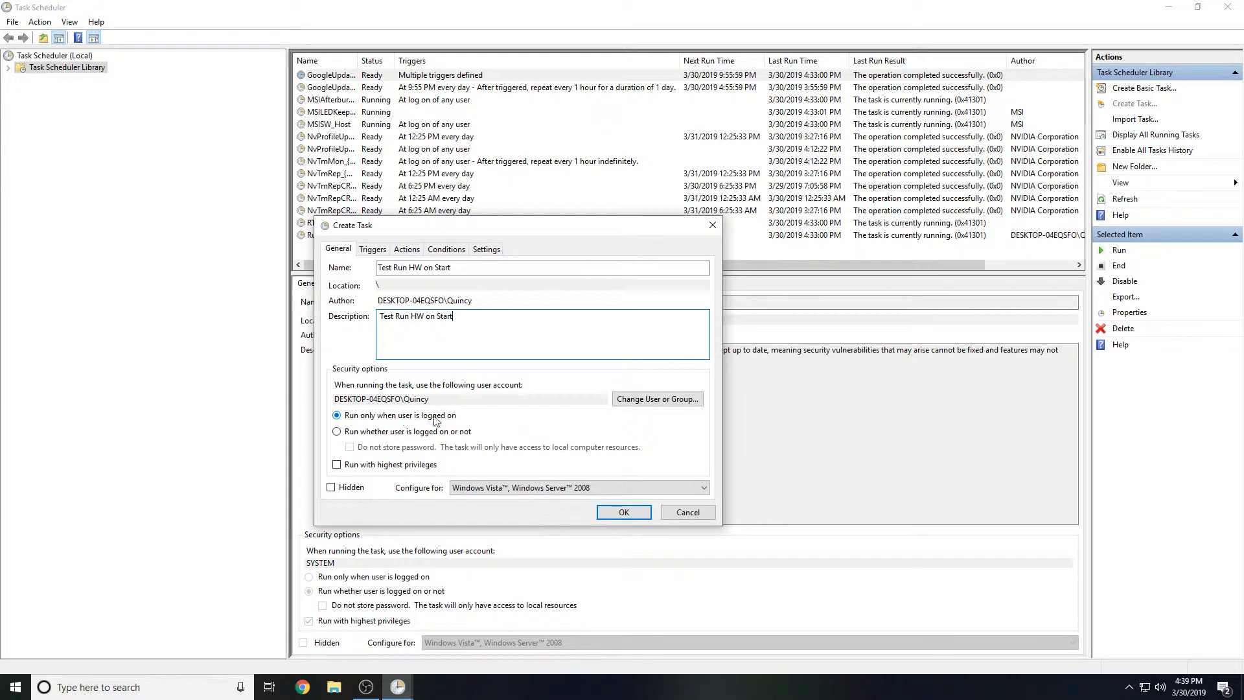
pyautogui.click(384, 466)
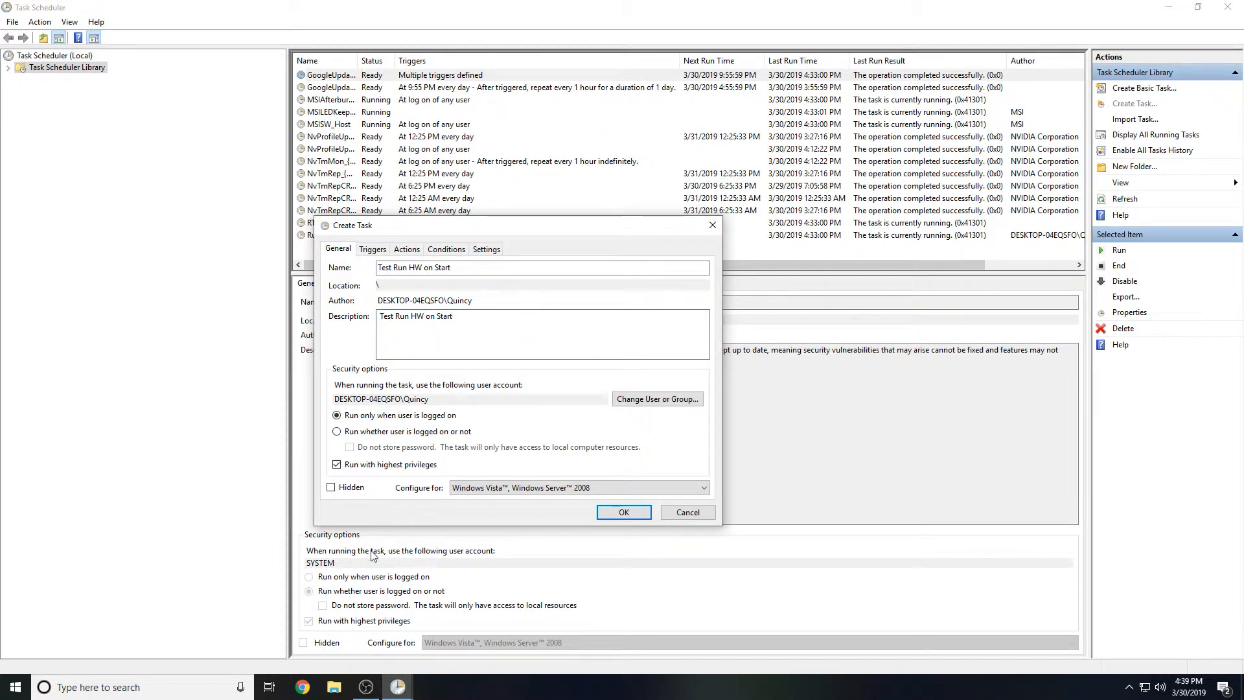
pyautogui.click(345, 491)
# Add a trigger that begins the task at log on of any user
pyautogui.click(378, 251)
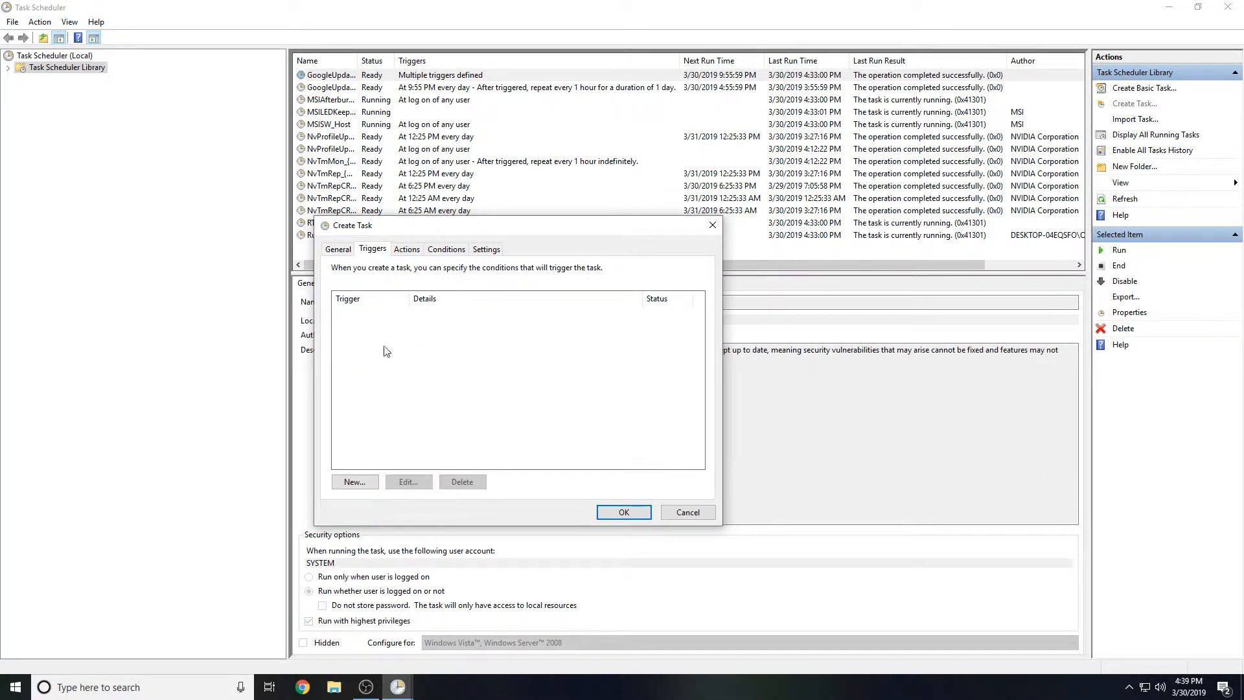
pyautogui.click(348, 483)
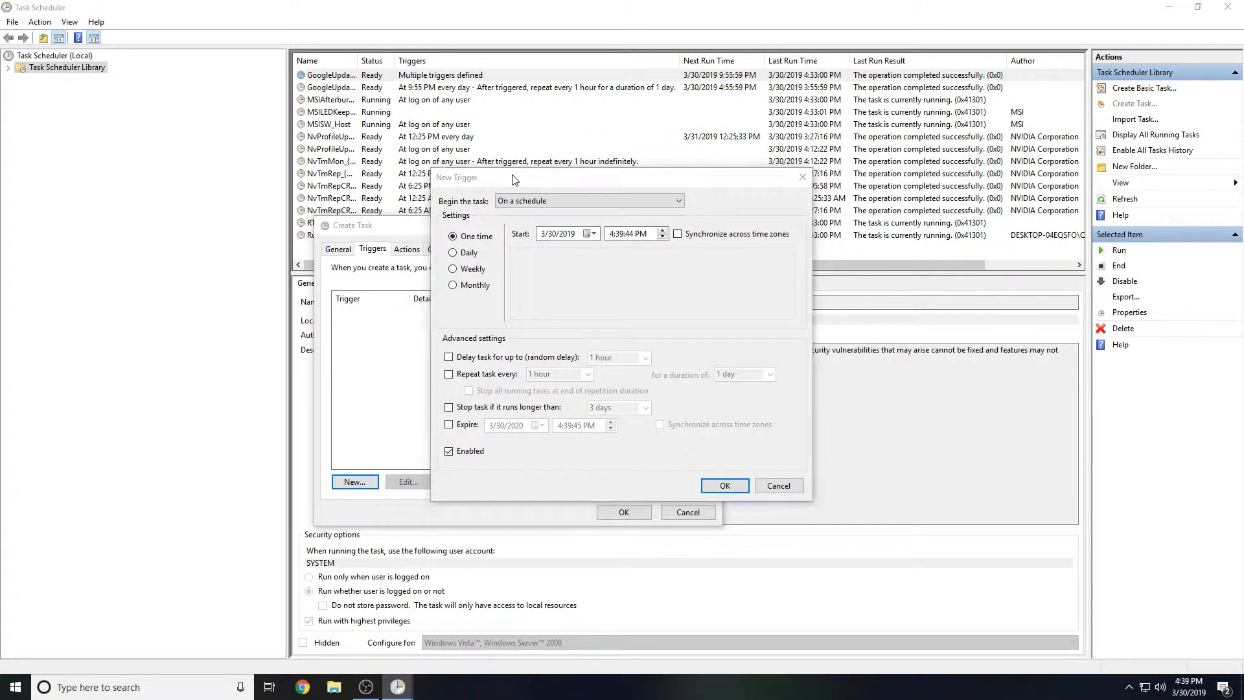
pyautogui.moveTo(515, 180); pyautogui.dragTo(458, 198)
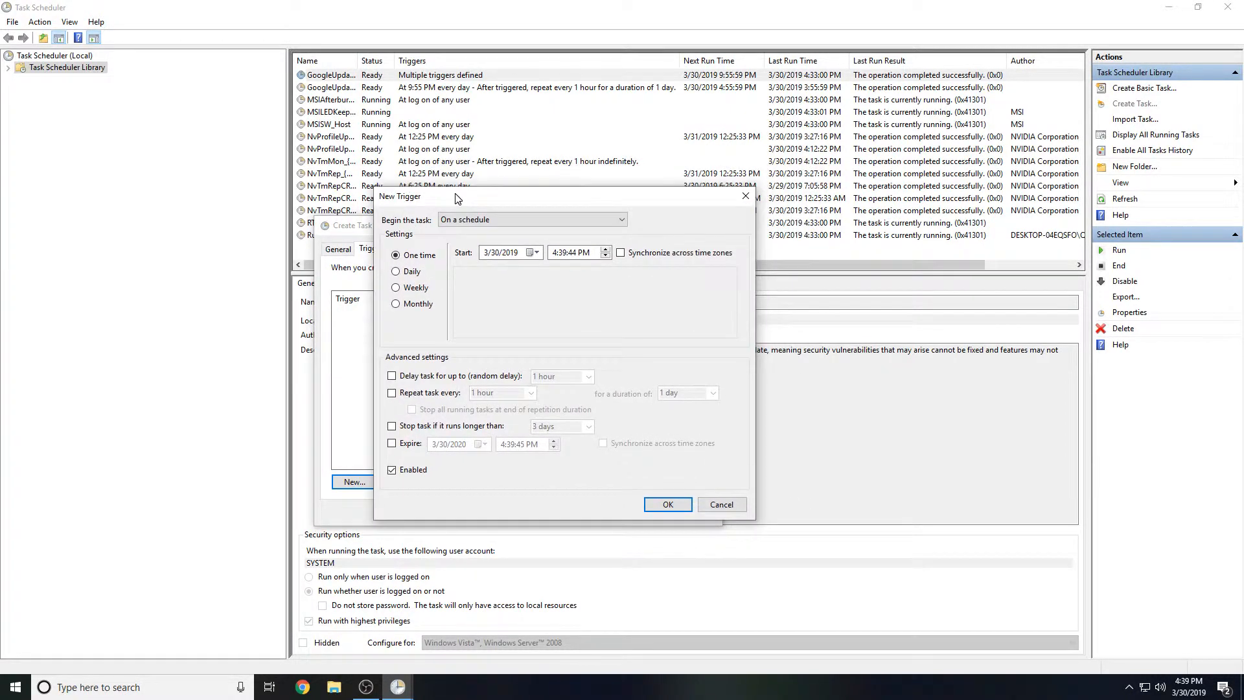
pyautogui.click(476, 221)
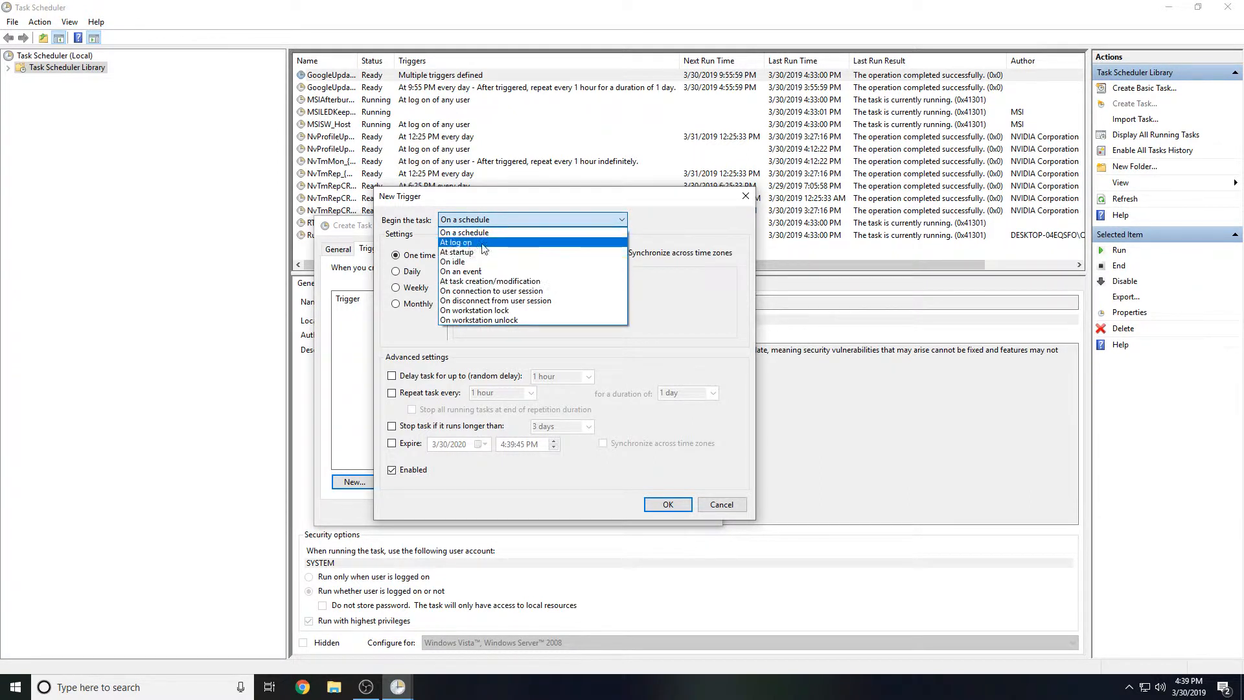
pyautogui.click(483, 244)
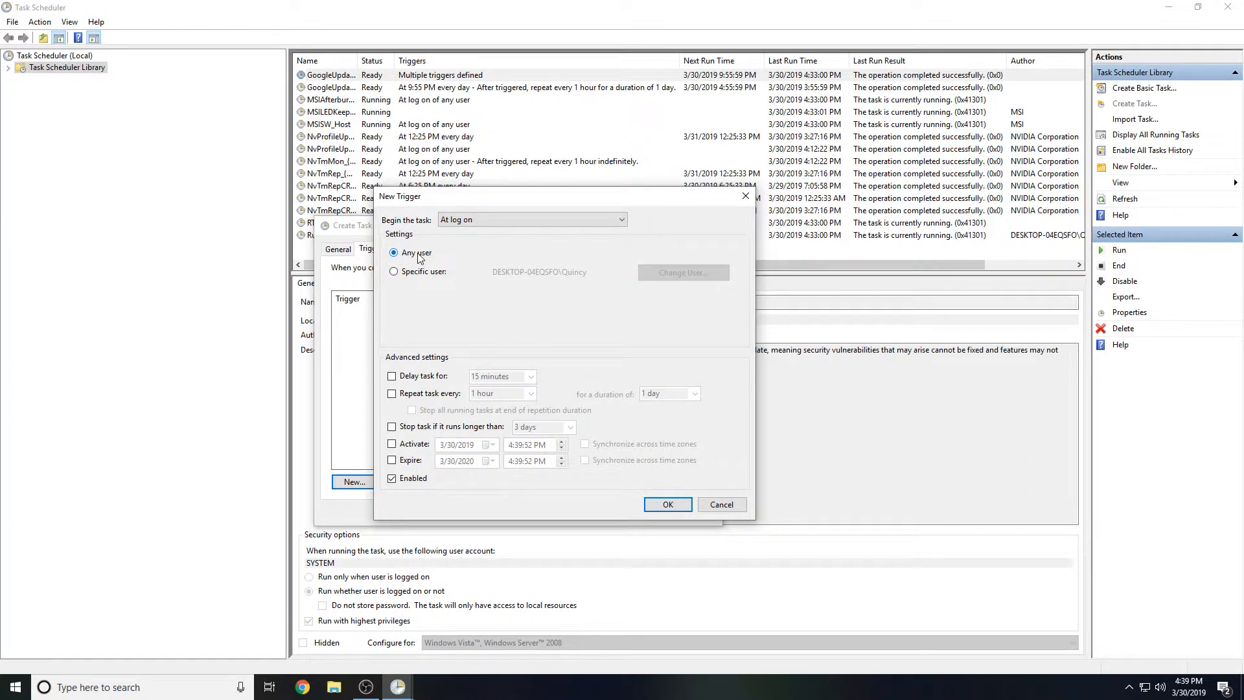
pyautogui.click(668, 505)
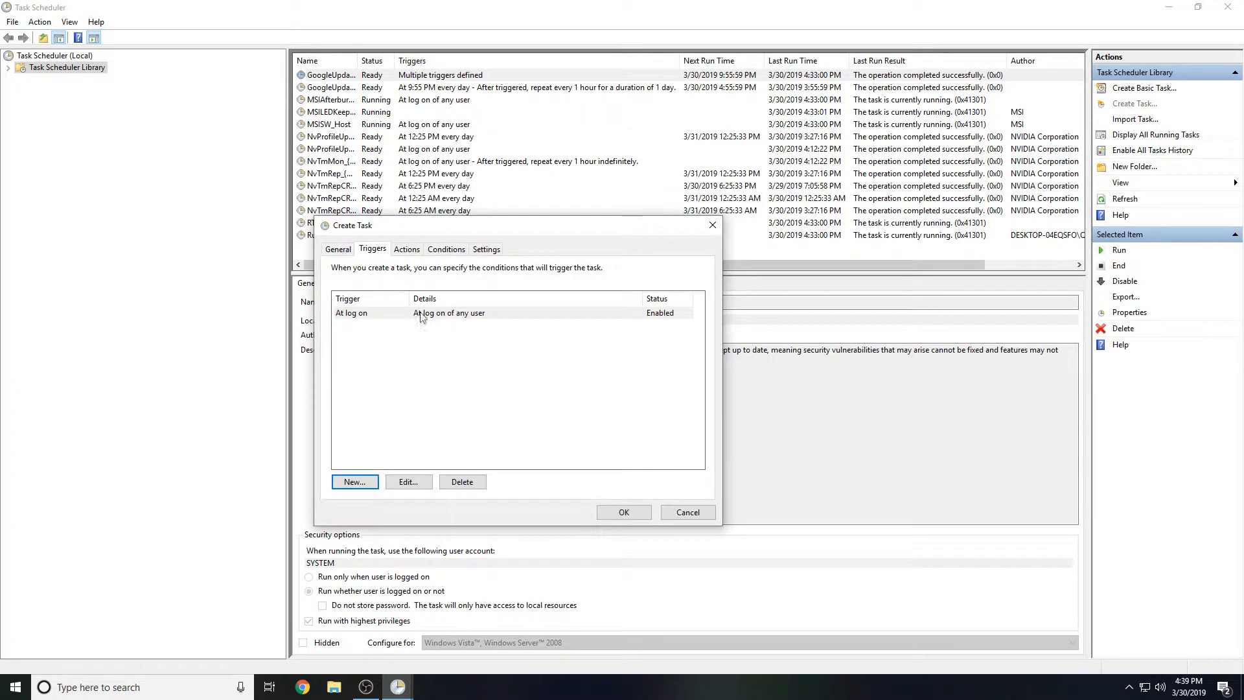
# Add a "Start a program" action that launches HWMonitor.exe from M:\Program Files\CPUID\HWMonitor
pyautogui.click(414, 252)
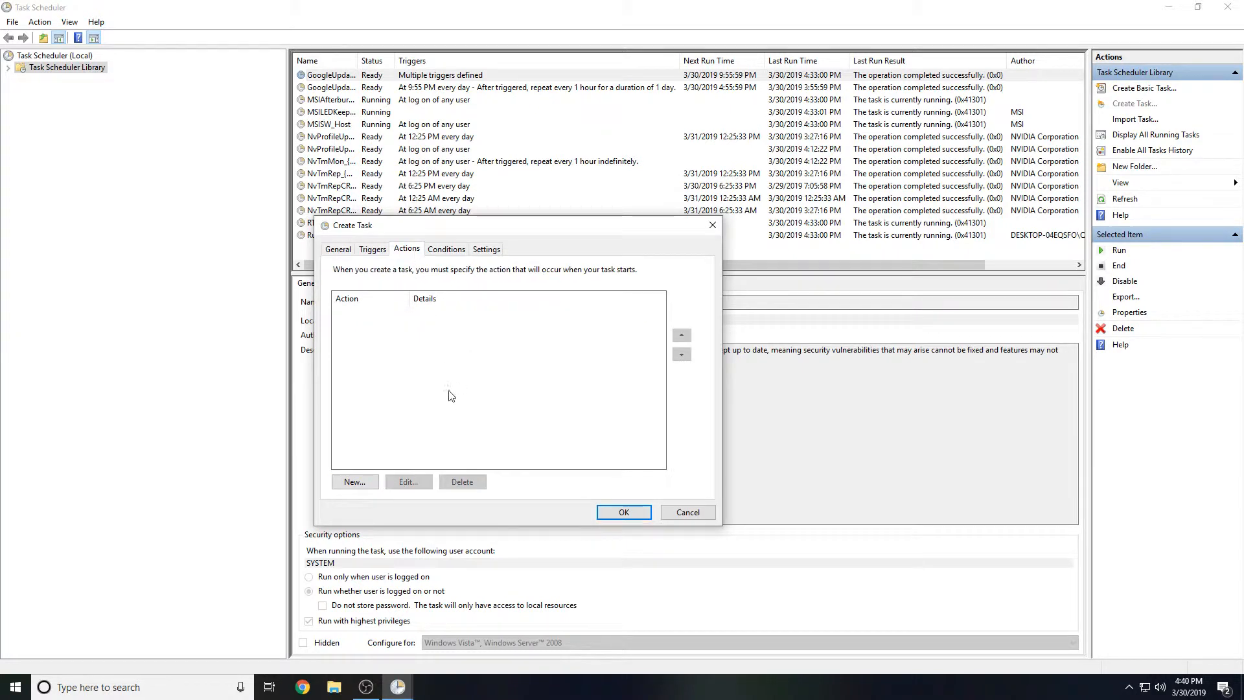
pyautogui.click(353, 482)
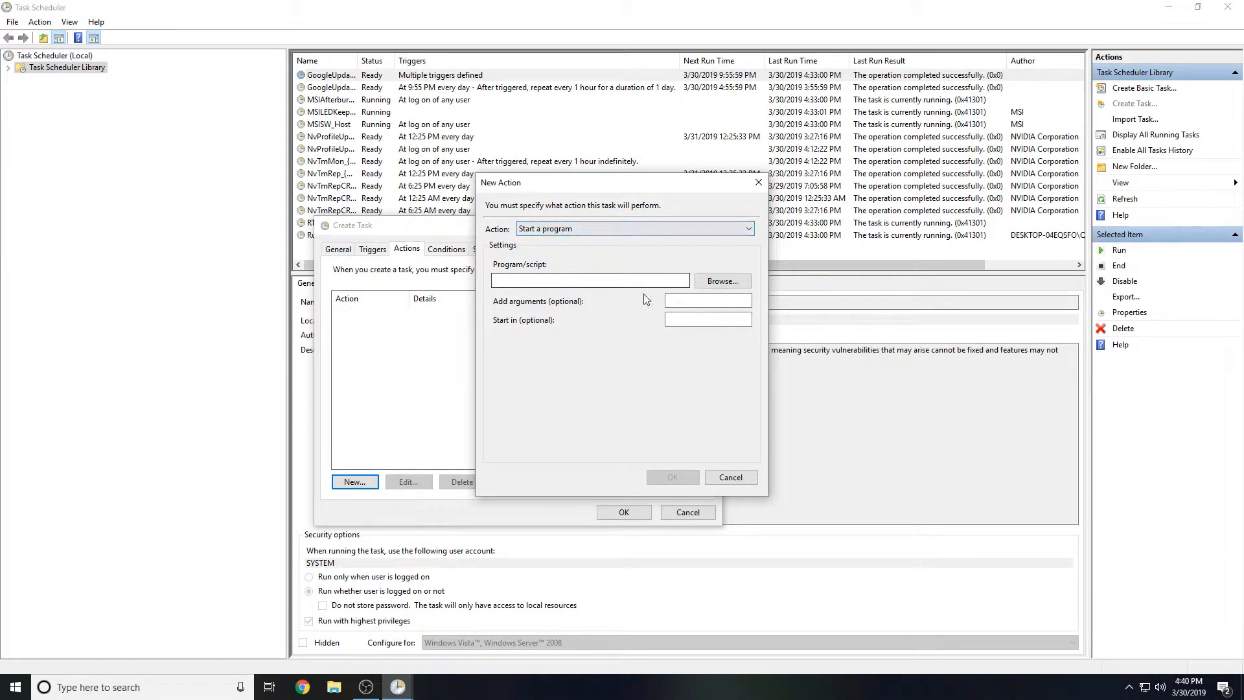
pyautogui.click(734, 289)
pyautogui.click(687, 295)
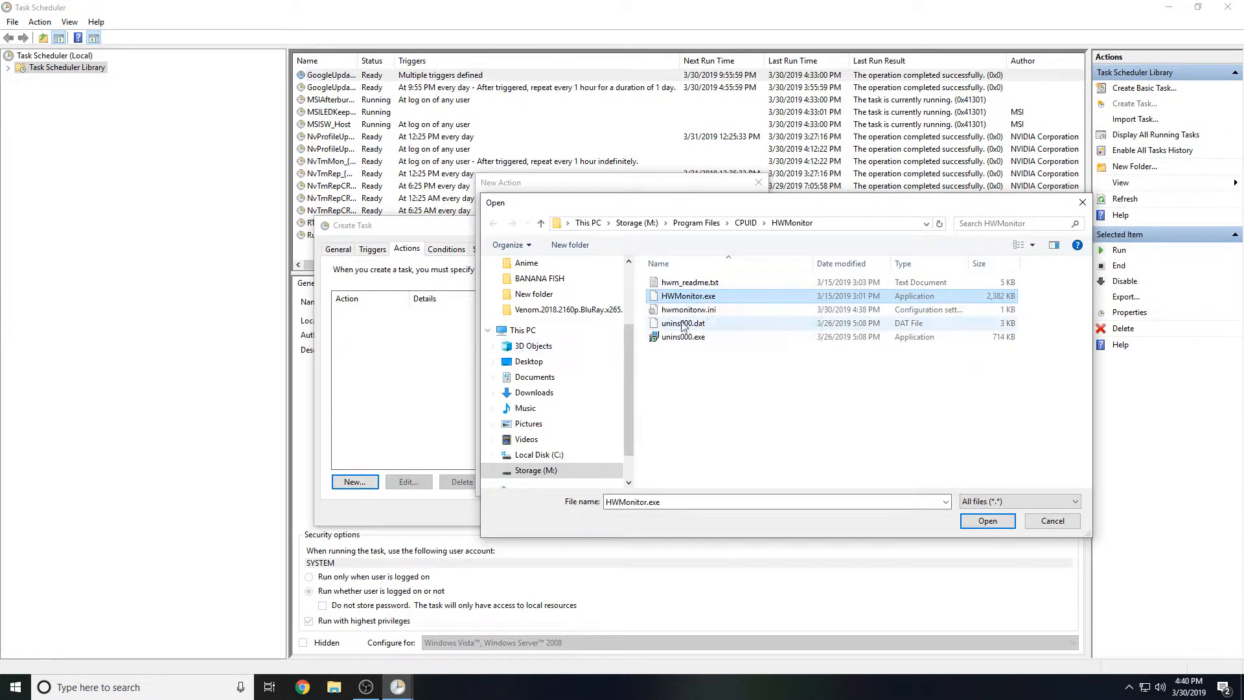
pyautogui.click(988, 522)
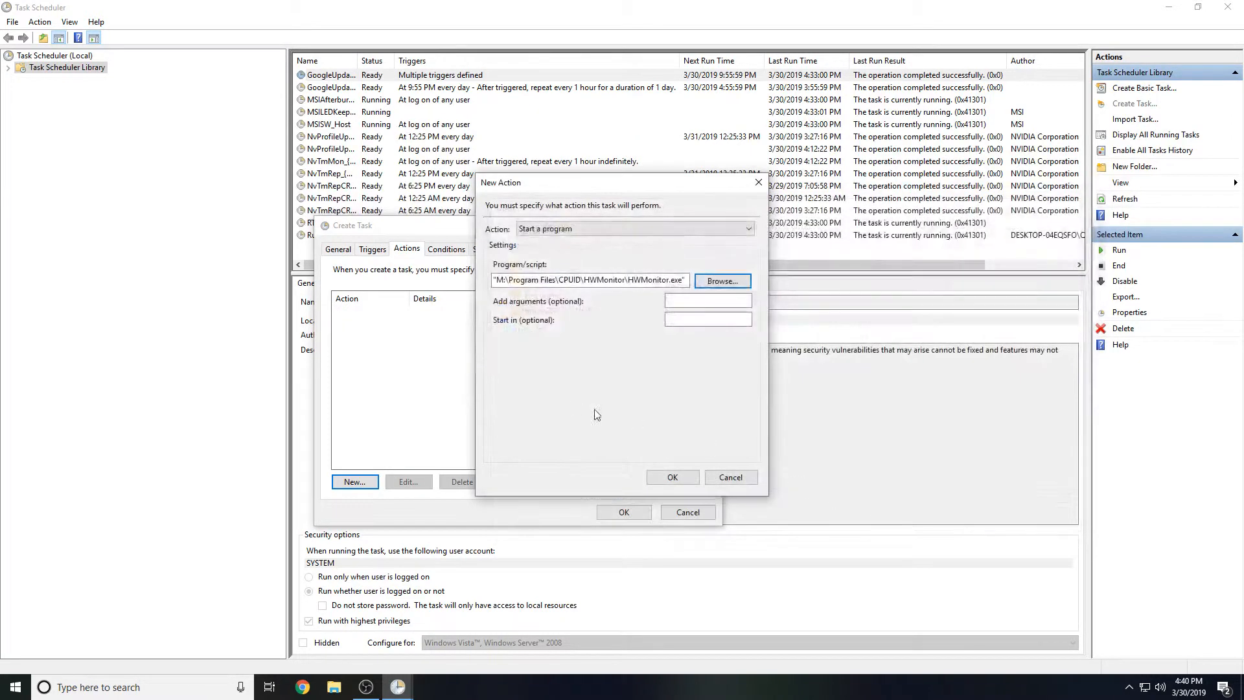
pyautogui.click(673, 477)
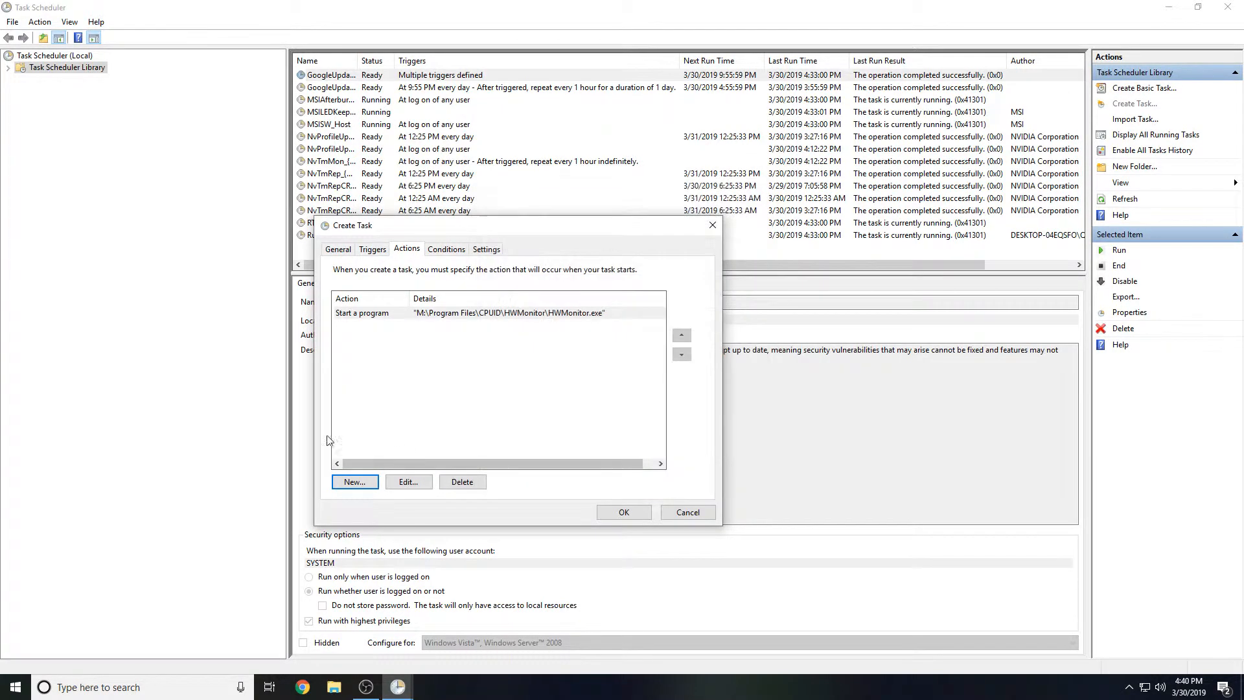
# Turn off the task's AC-power start condition and its 3-day run-time limit, and save the task
pyautogui.click(452, 257)
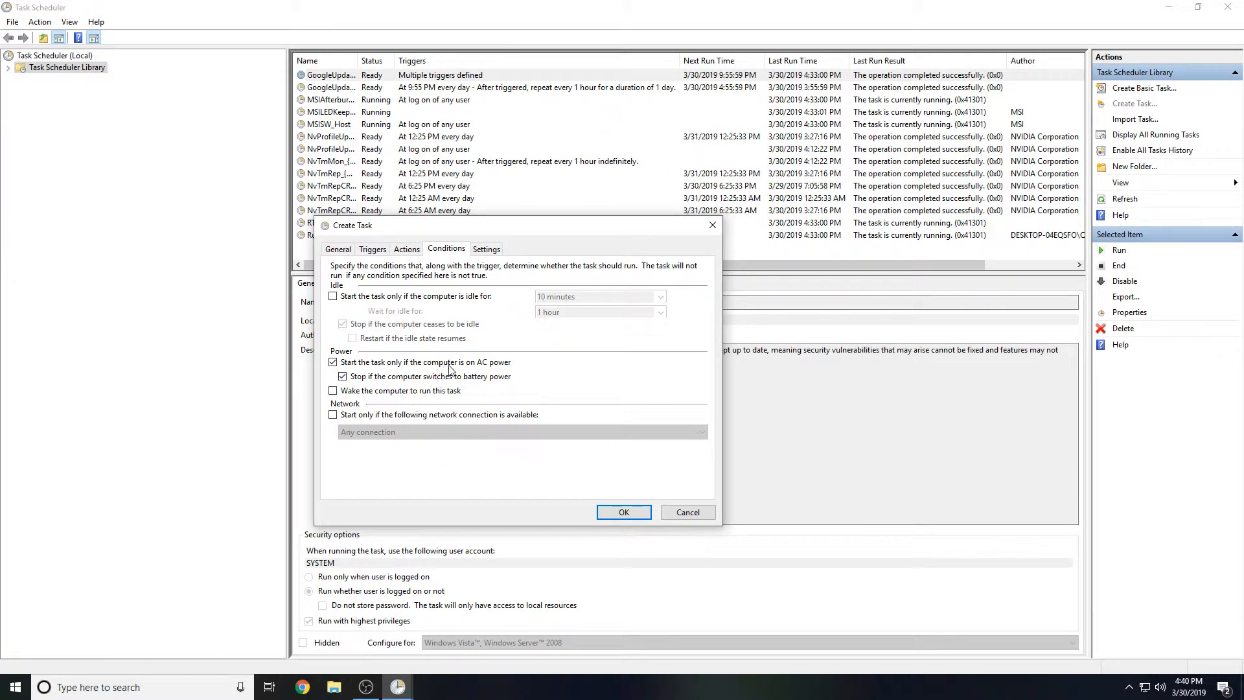
pyautogui.click(372, 367)
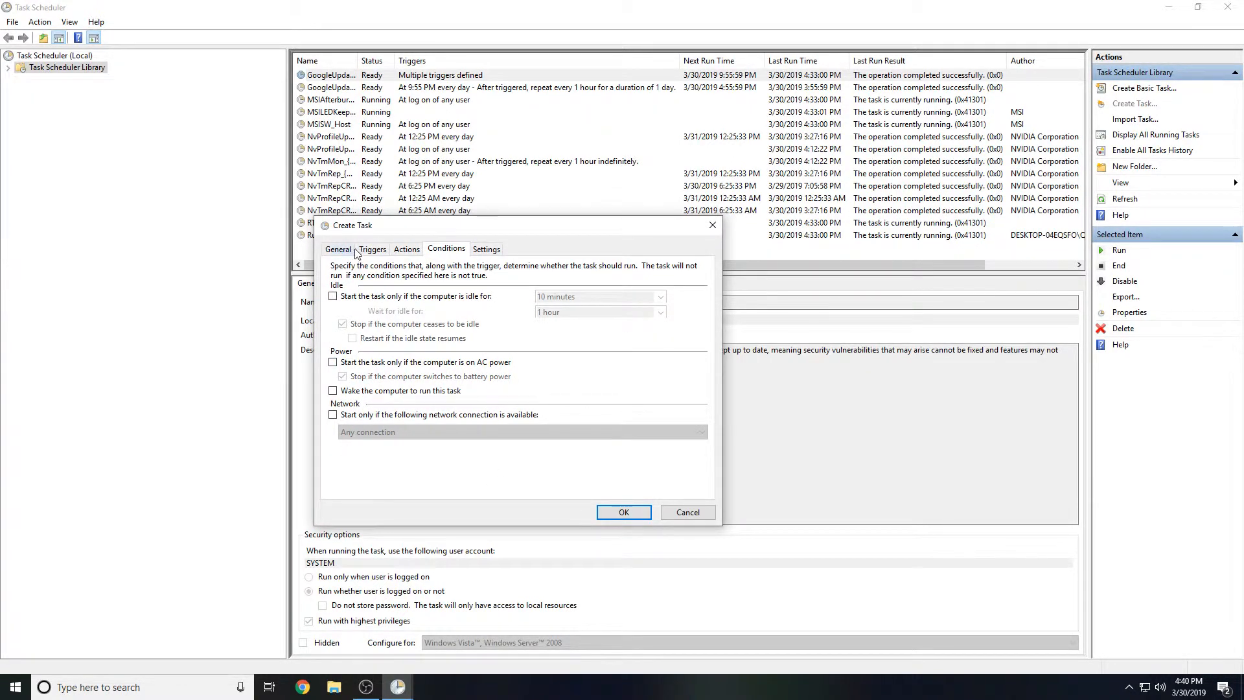
pyautogui.click(493, 252)
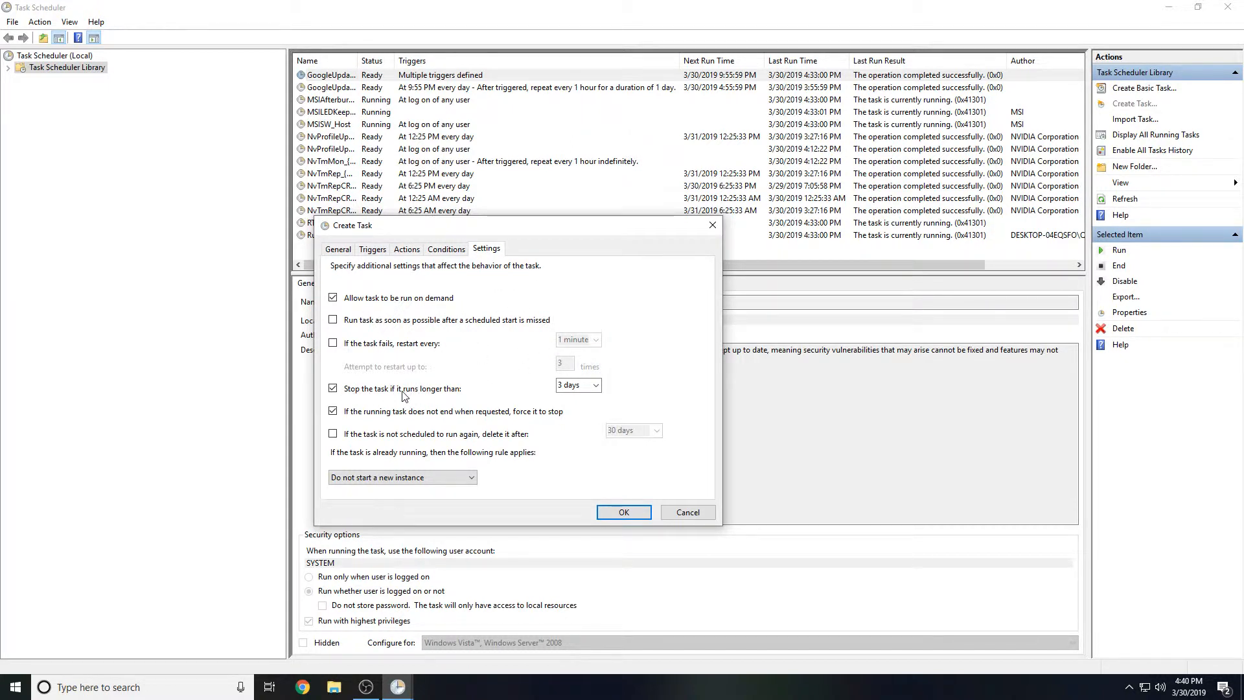
pyautogui.click(333, 389)
pyautogui.click(624, 512)
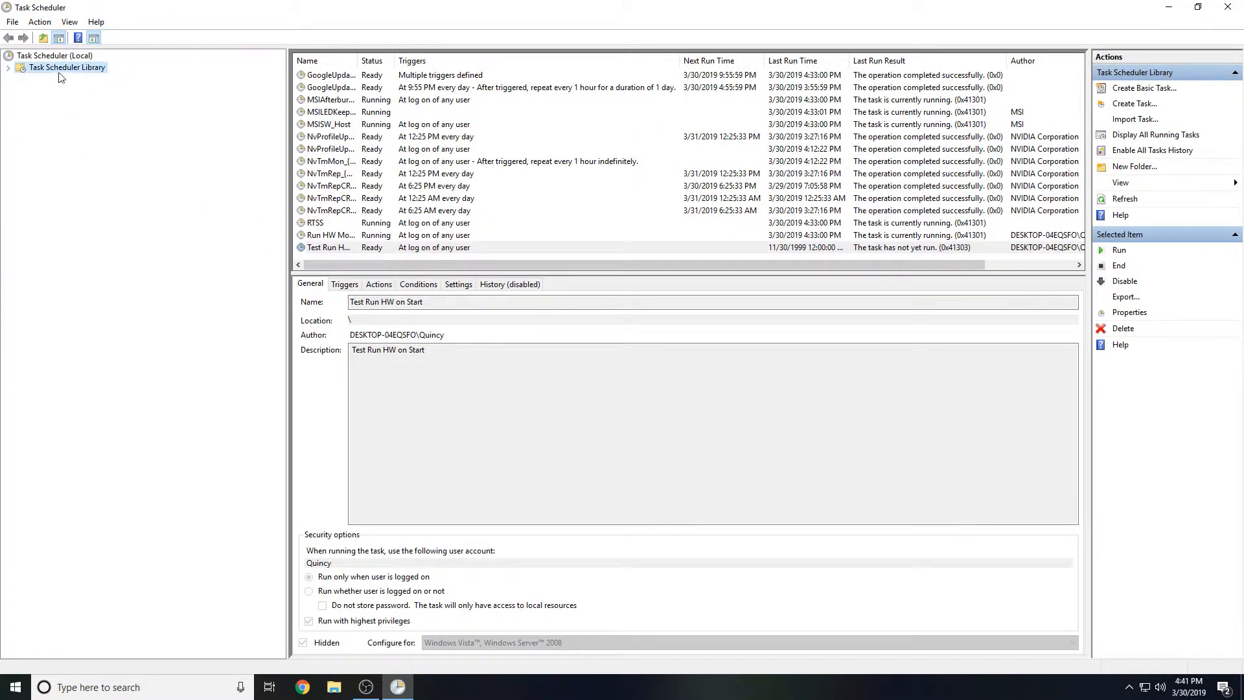
# Check the new task's entry in the Task Scheduler Library and close Task Scheduler
pyautogui.hscroll(1, 465, 205)
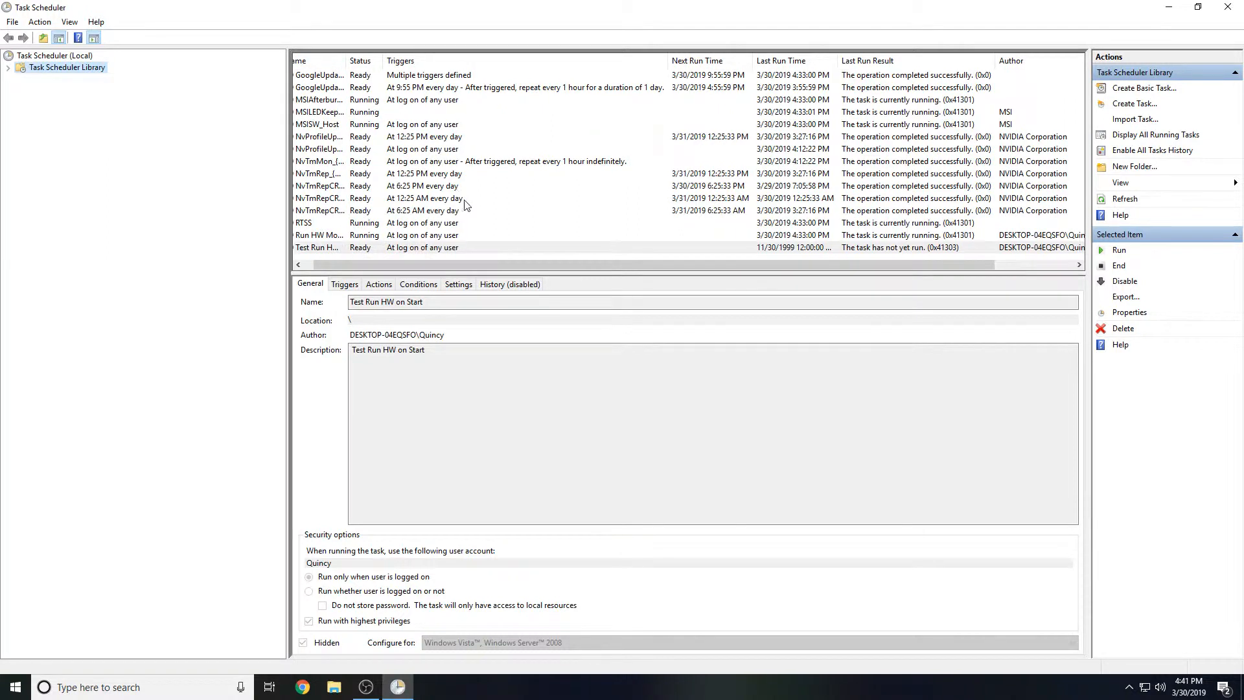
pyautogui.hscroll(-1, 470, 203)
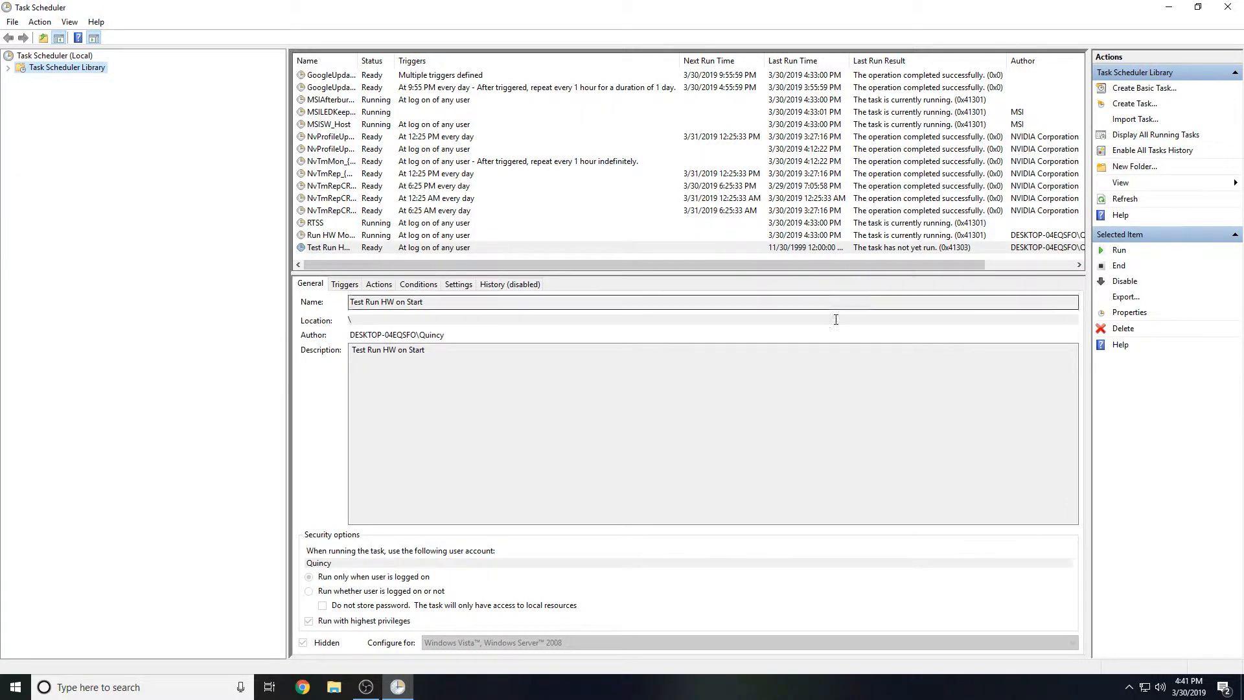
pyautogui.click(1227, 7)
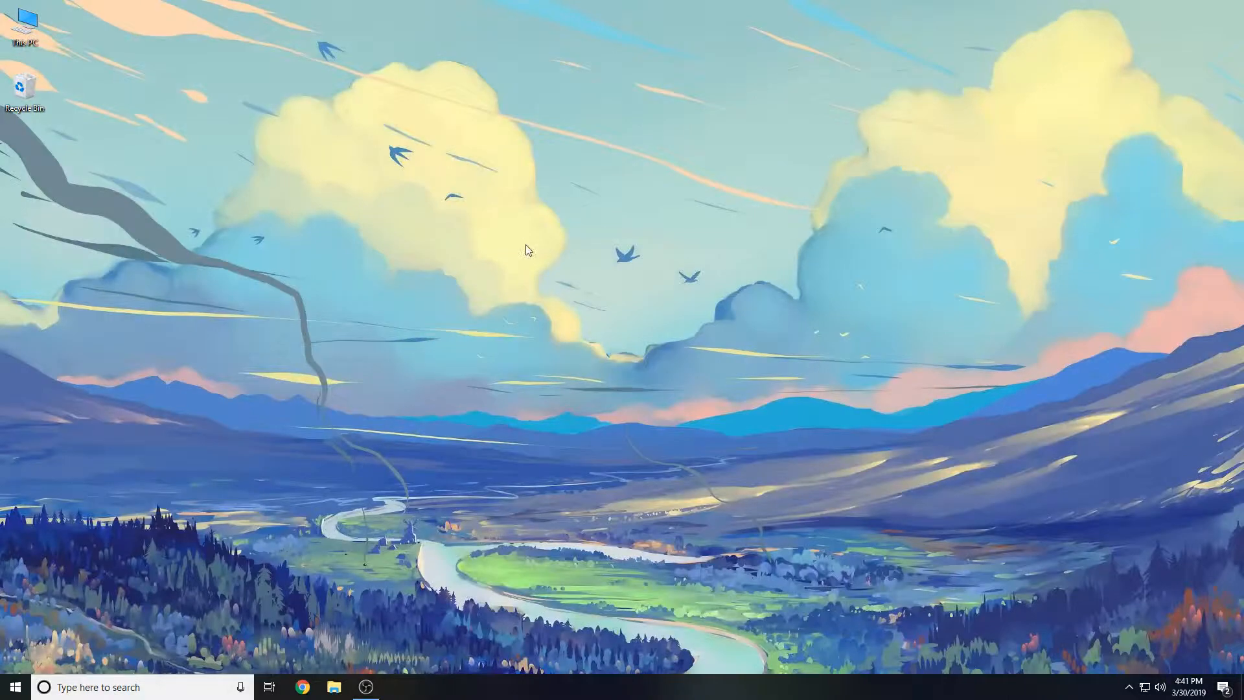
pyautogui.click(15, 686)
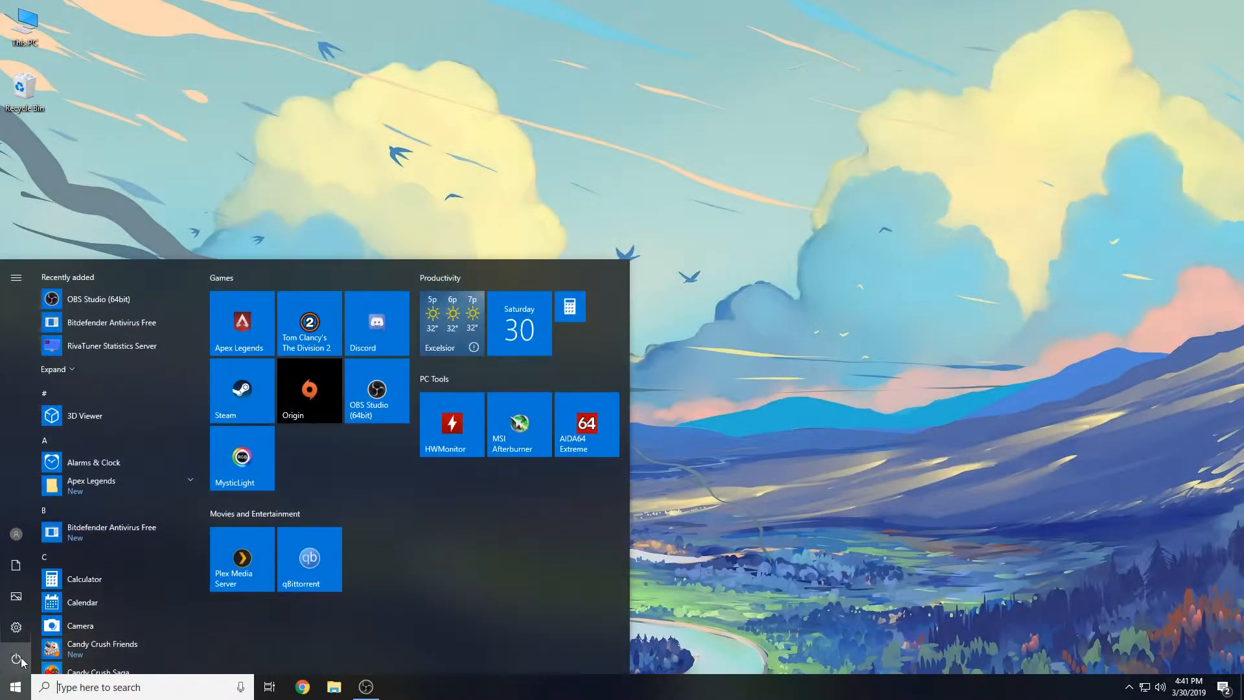
pyautogui.click(634, 100)
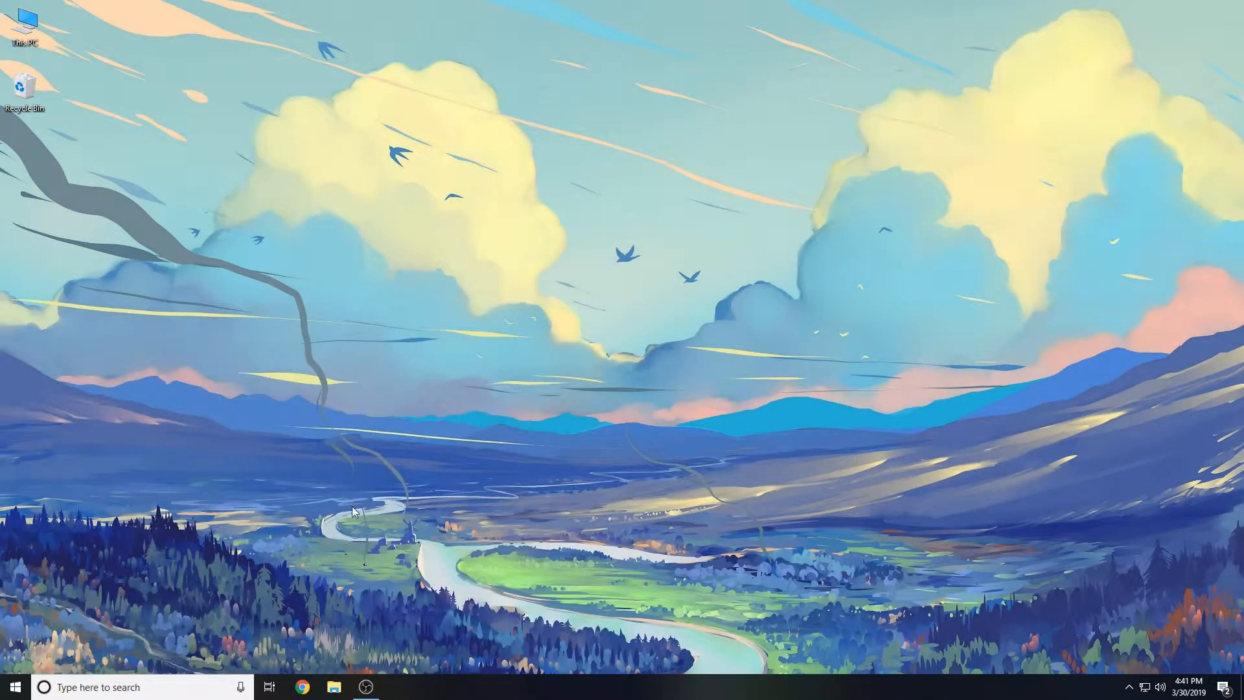